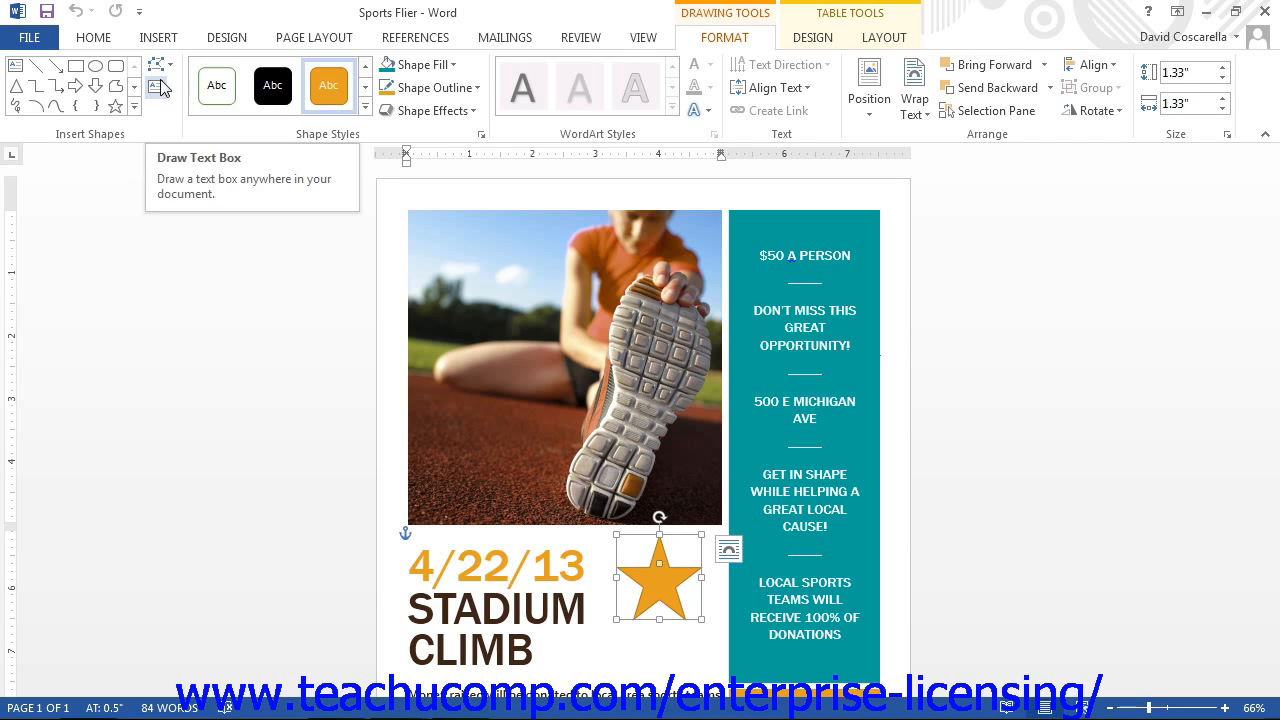
Draw a wavy freehand Scribble line about 2.16" wide and 0.75" high just below the star.
{"action": "left_click", "coordinate": [14, 106]}
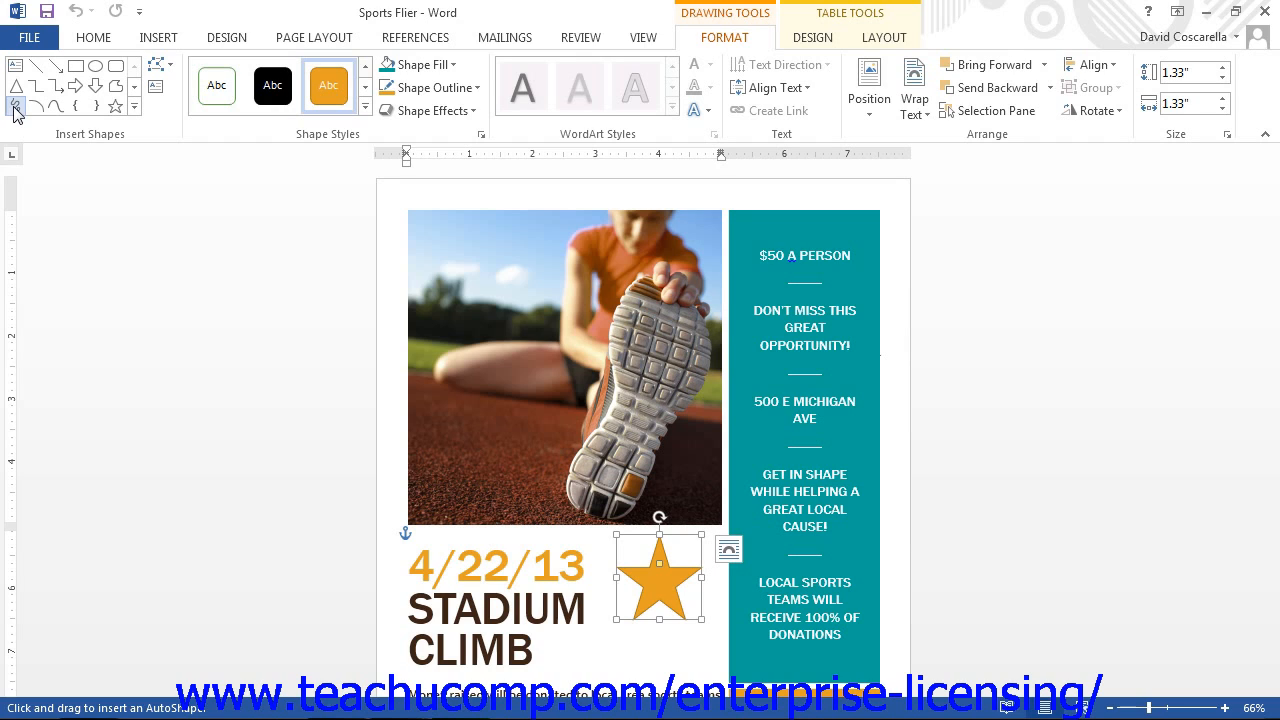
{"action": "left_click", "coordinate": [15, 110]}
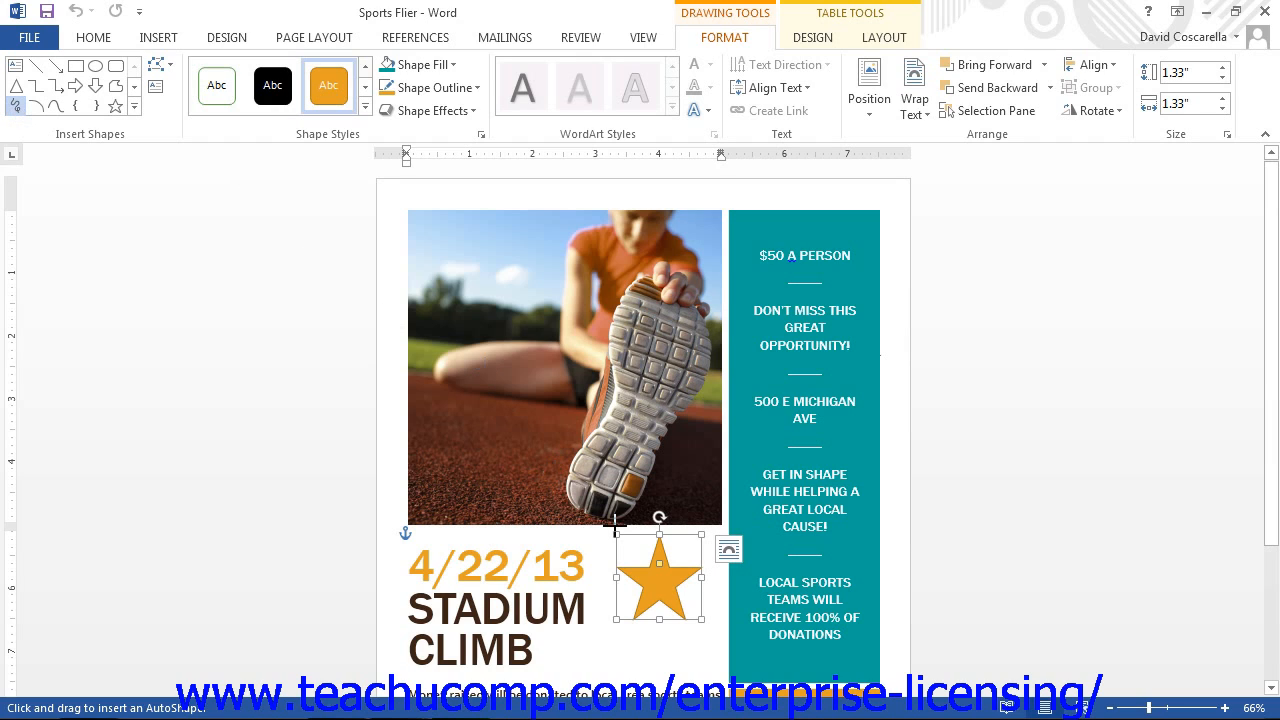
{"action": "scroll", "coordinate": [612, 580], "scroll_direction": "down", "scroll_amount": 2}
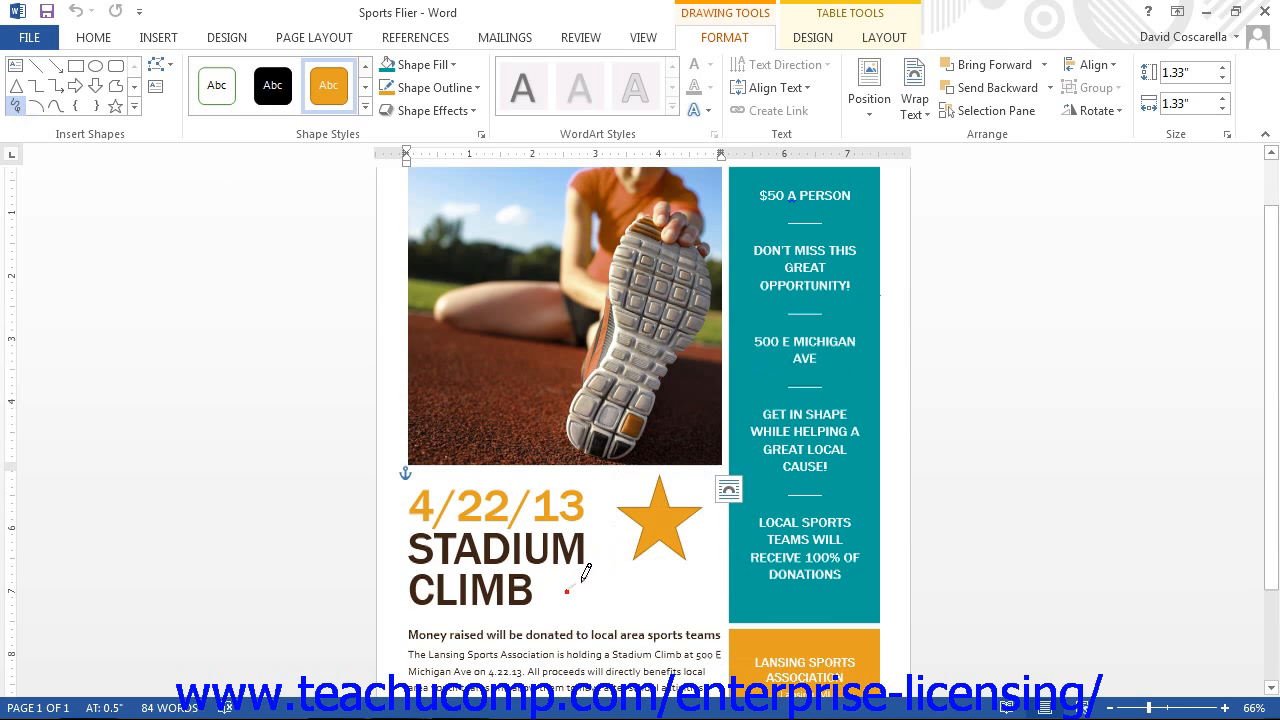
{"action": "mouse_move", "coordinate": [568, 589]}
{"action": "left_mouse_down"}
{"action": "mouse_move", "coordinate": [612, 608]}
{"action": "mouse_move", "coordinate": [703, 565]}
{"action": "left_mouse_up"}
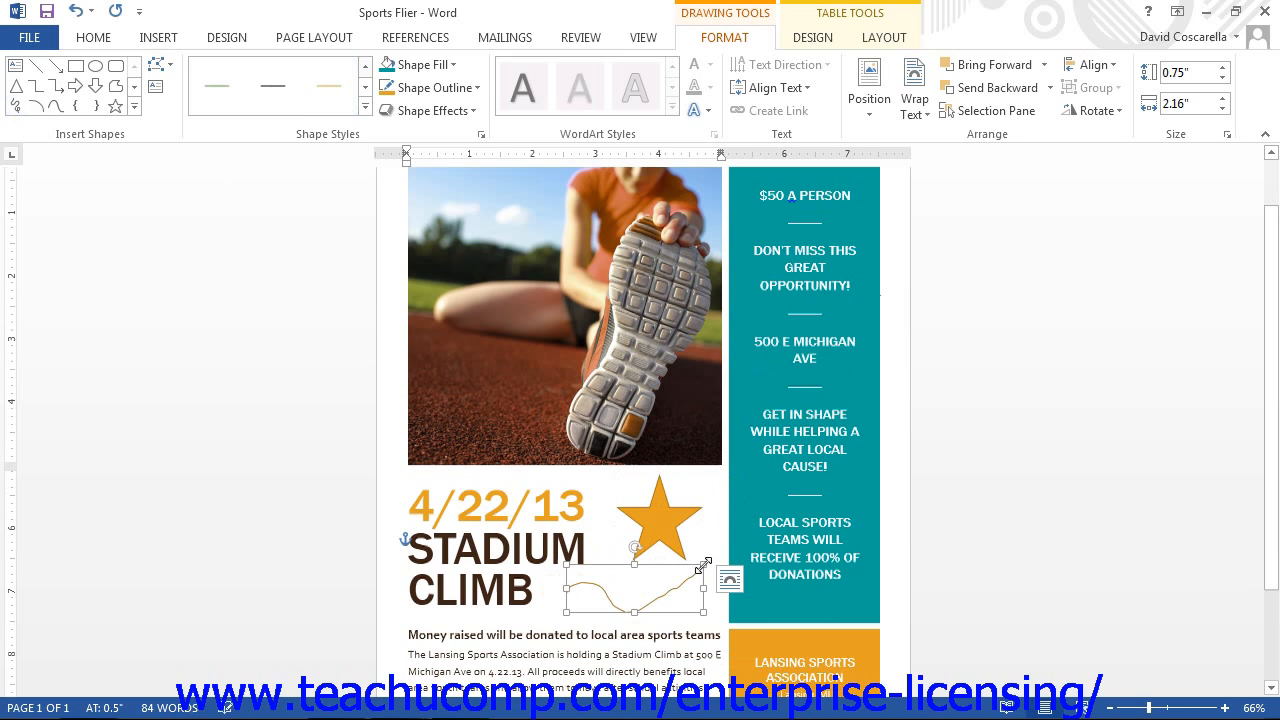
Reshape the freehand line by moving two of its edit points, and delete the line from the flier.
{"action": "left_click", "coordinate": [160, 65]}
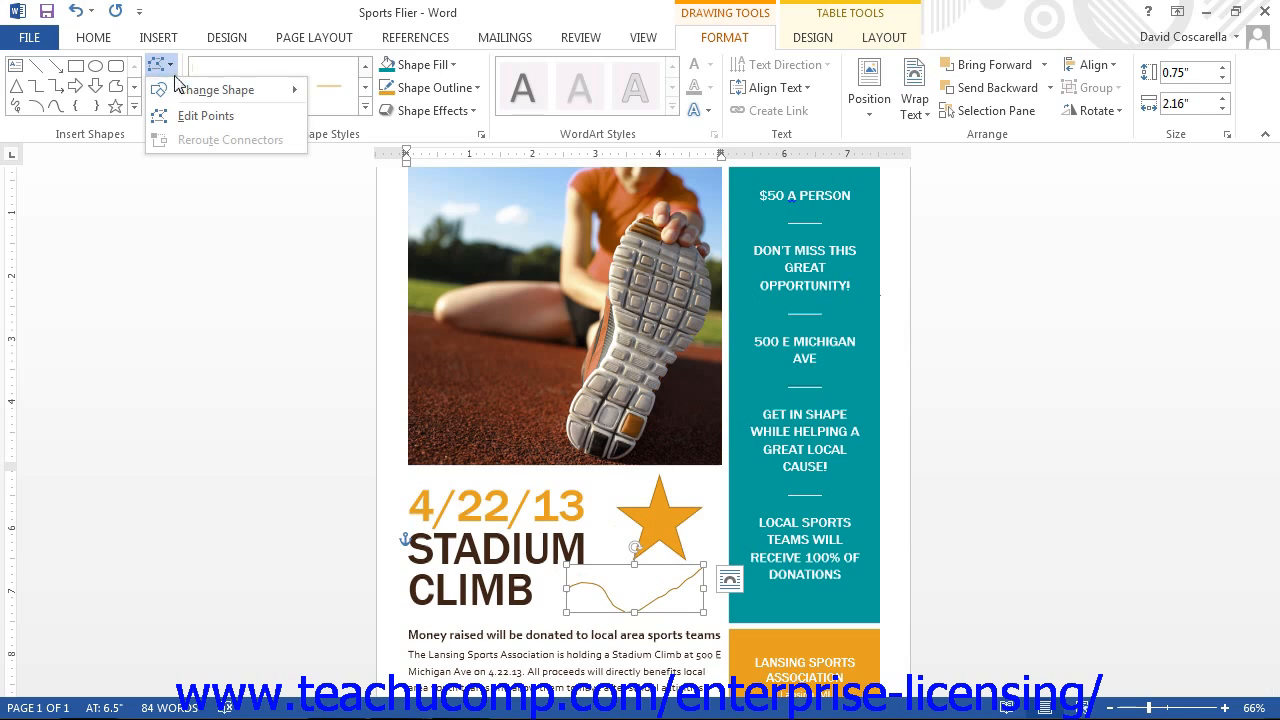
{"action": "left_click", "coordinate": [203, 115]}
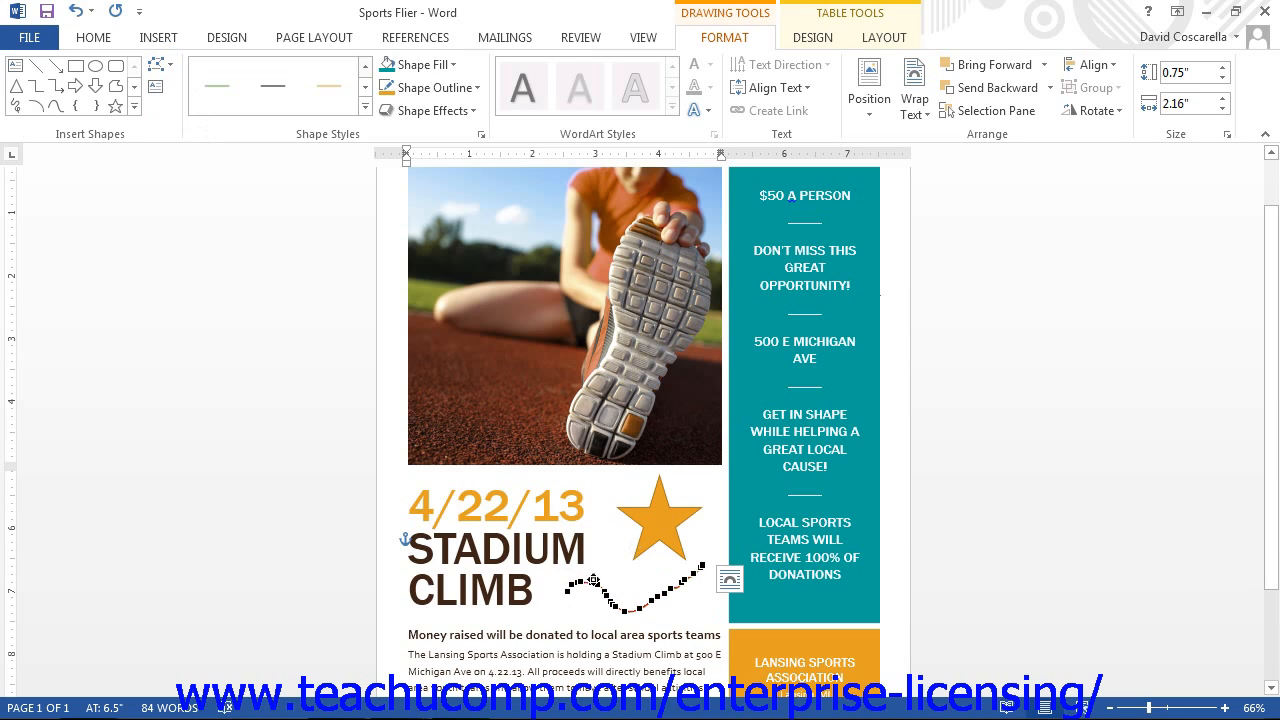
{"action": "left_click_drag", "start_coordinate": [593, 580], "coordinate": [583, 611]}
{"action": "left_click_drag", "start_coordinate": [661, 592], "coordinate": [714, 600]}
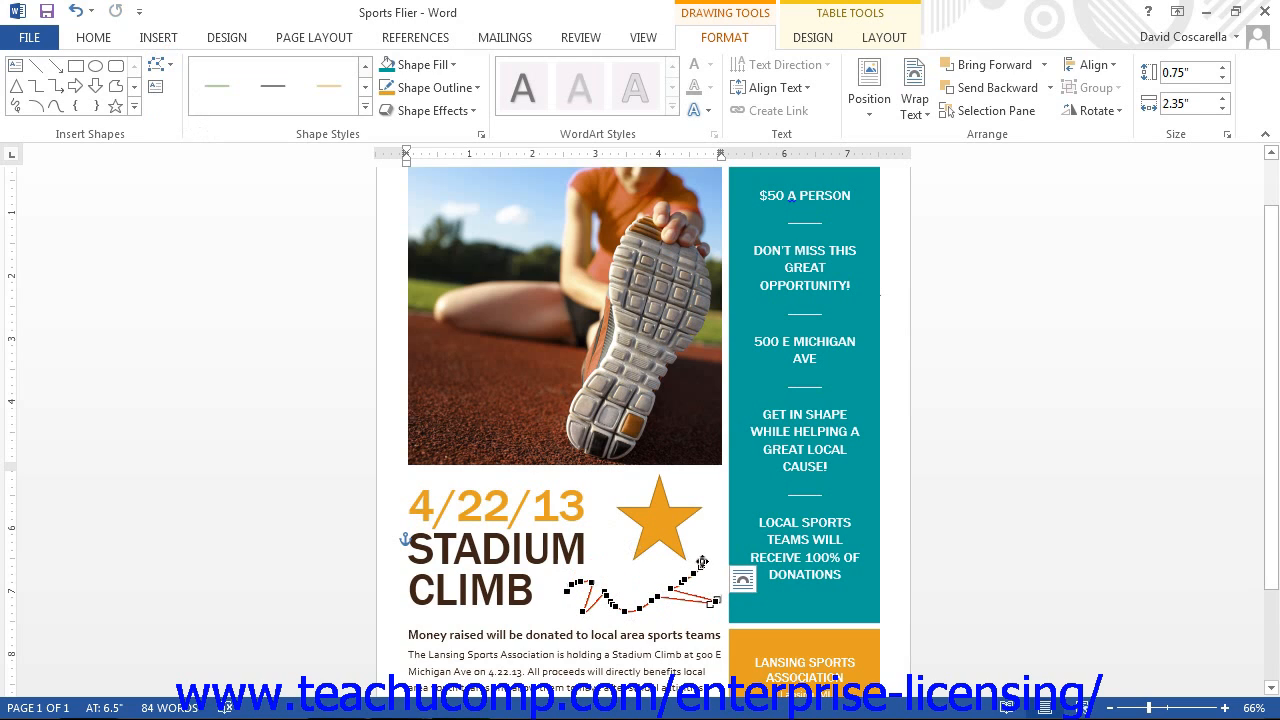
{"action": "key", "text": "Delete"}
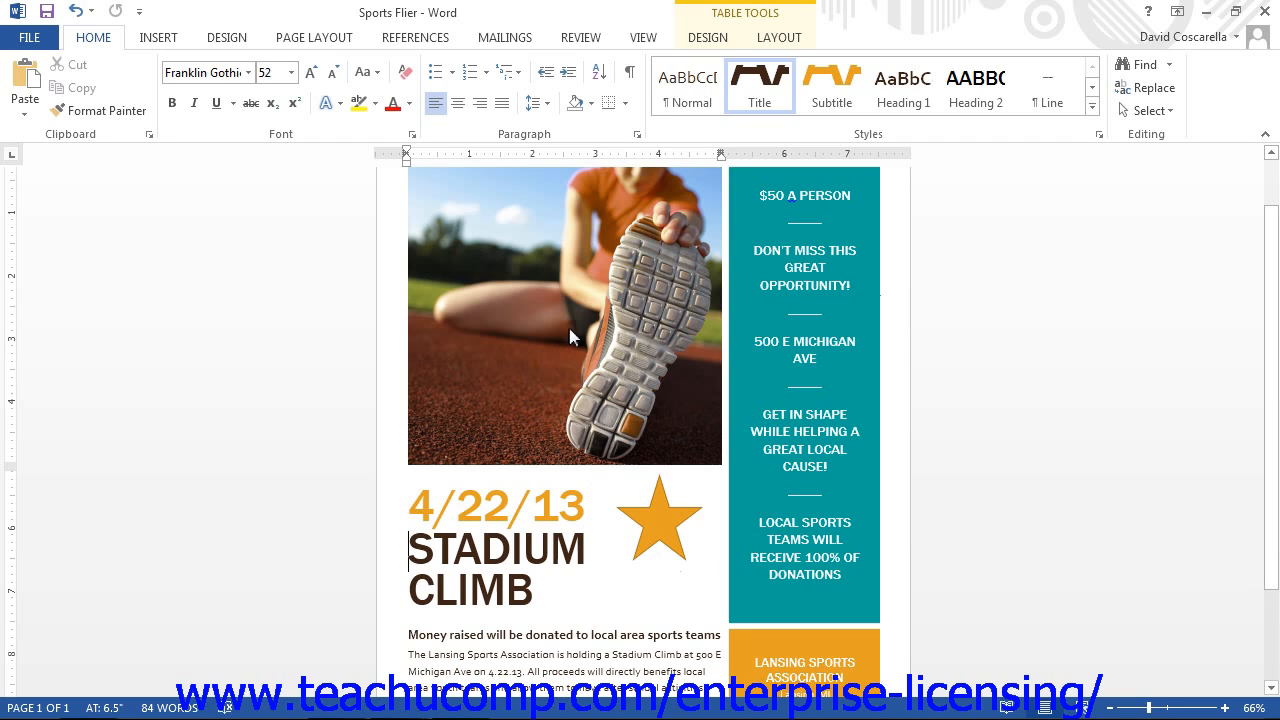
Apply the solid teal preset shape style to the star beside the date.
{"action": "left_click", "coordinate": [654, 517]}
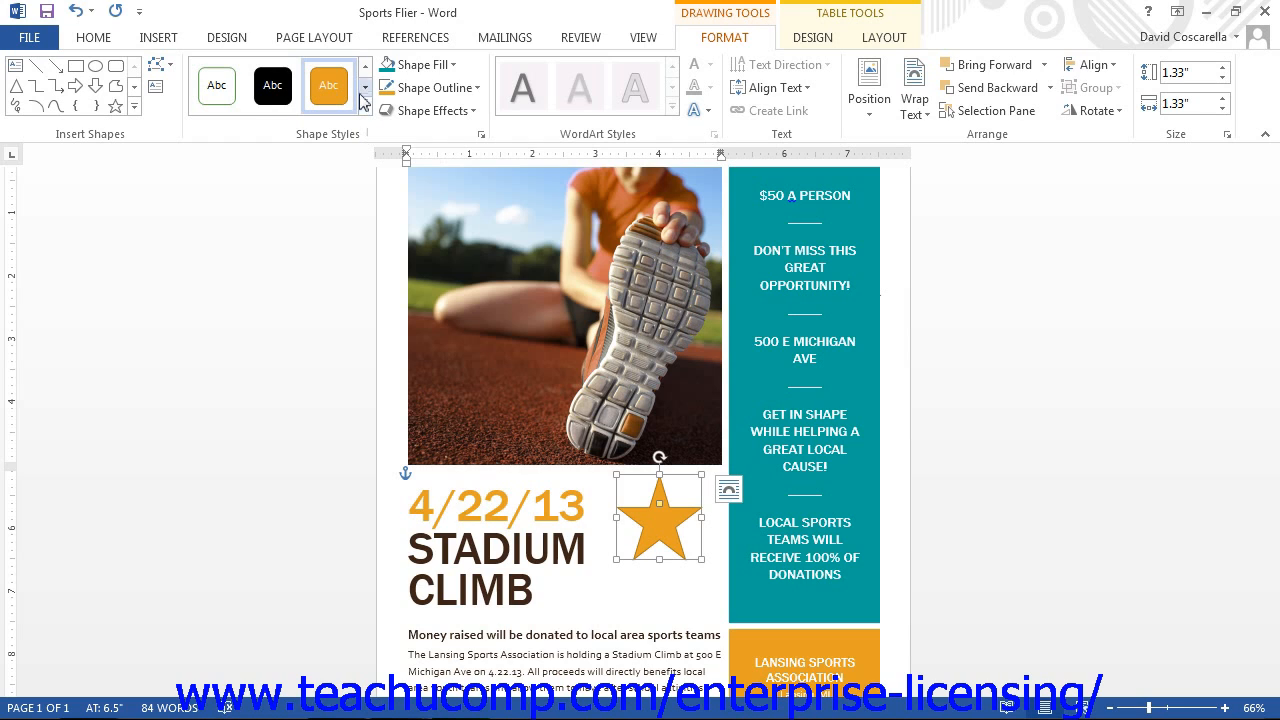
{"action": "left_click", "coordinate": [364, 88]}
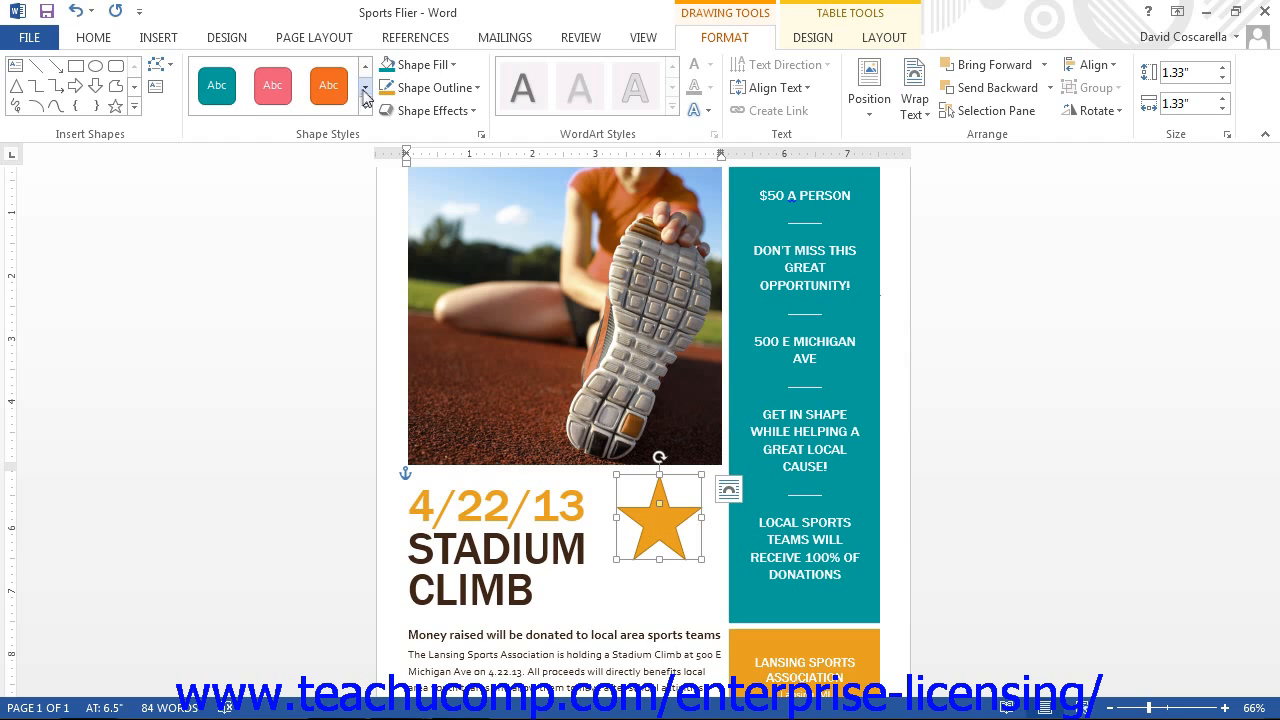
{"action": "left_click", "coordinate": [364, 88]}
{"action": "left_click", "coordinate": [364, 67]}
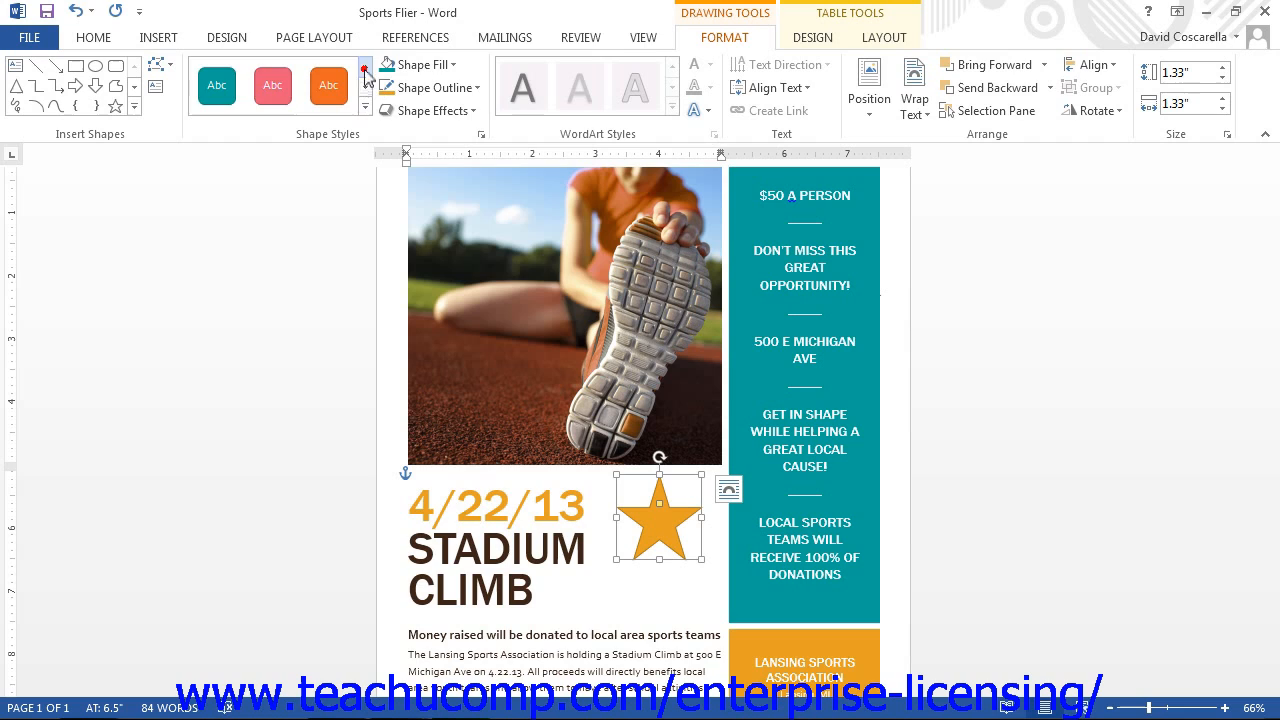
{"action": "left_click", "coordinate": [212, 88]}
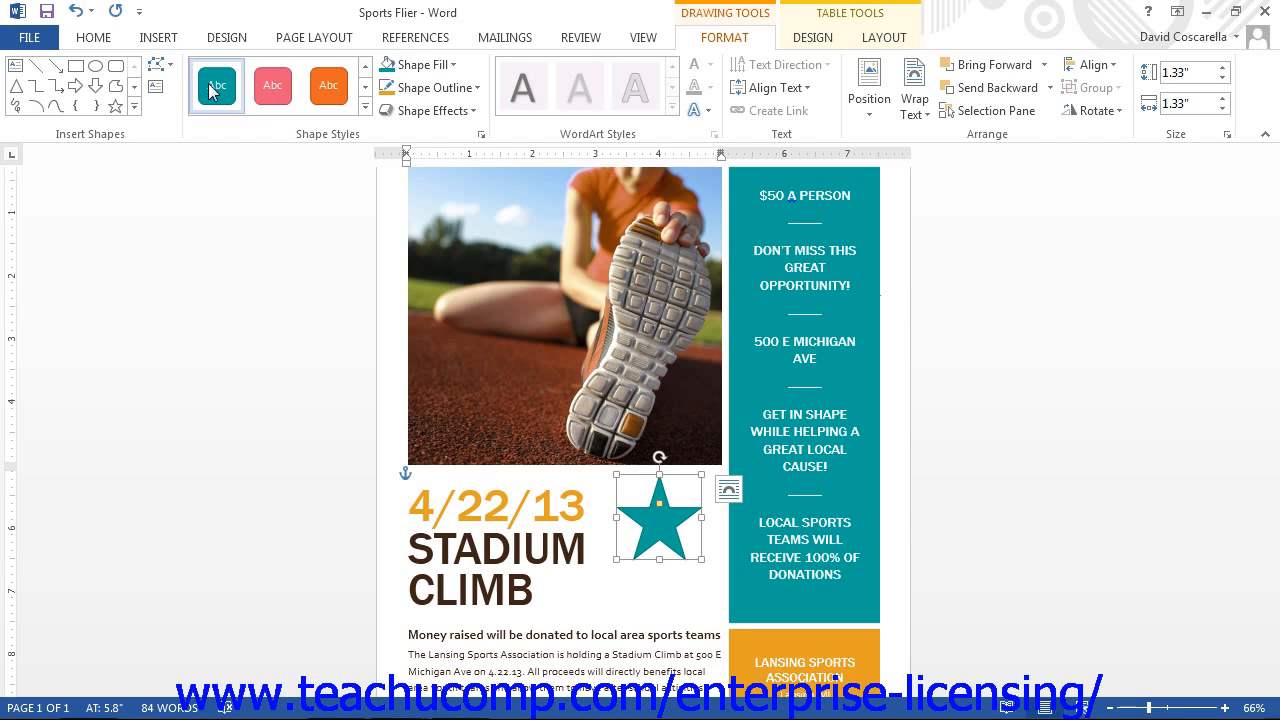
Examine the standard and custom fill colors and the No Fill option for the star without applying any.
{"action": "left_click", "coordinate": [450, 65]}
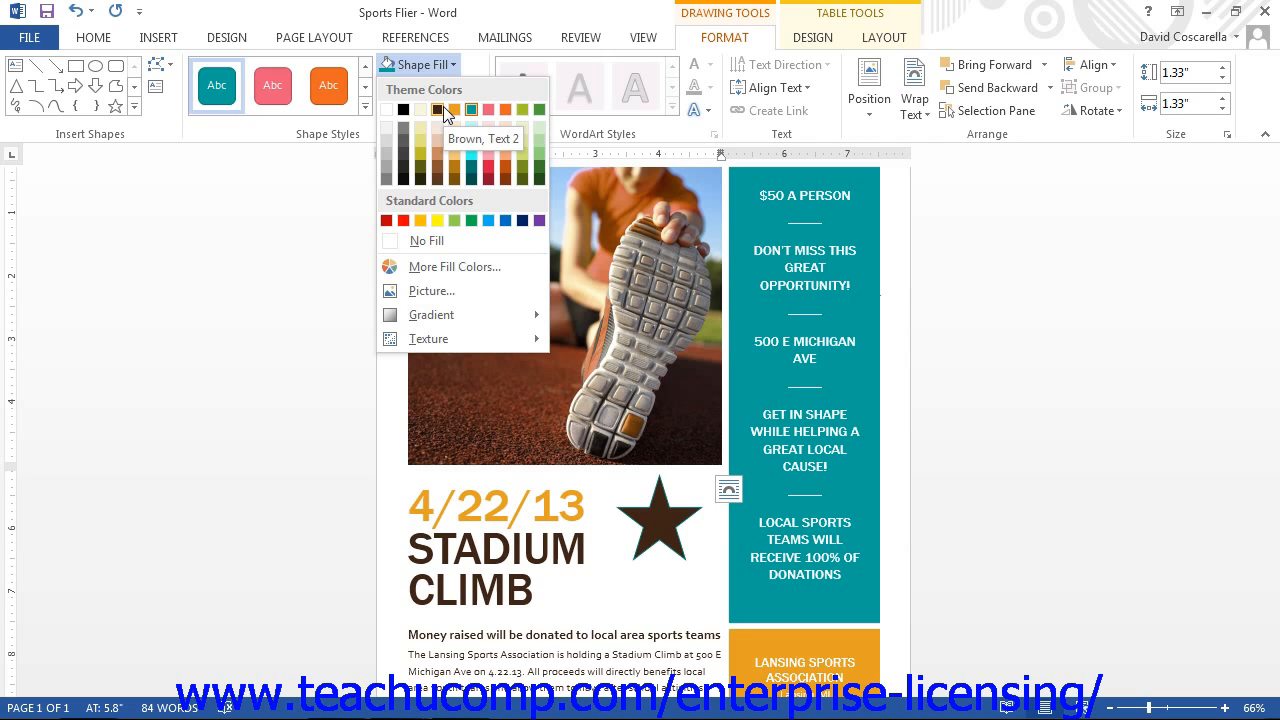
{"action": "left_click", "coordinate": [455, 266]}
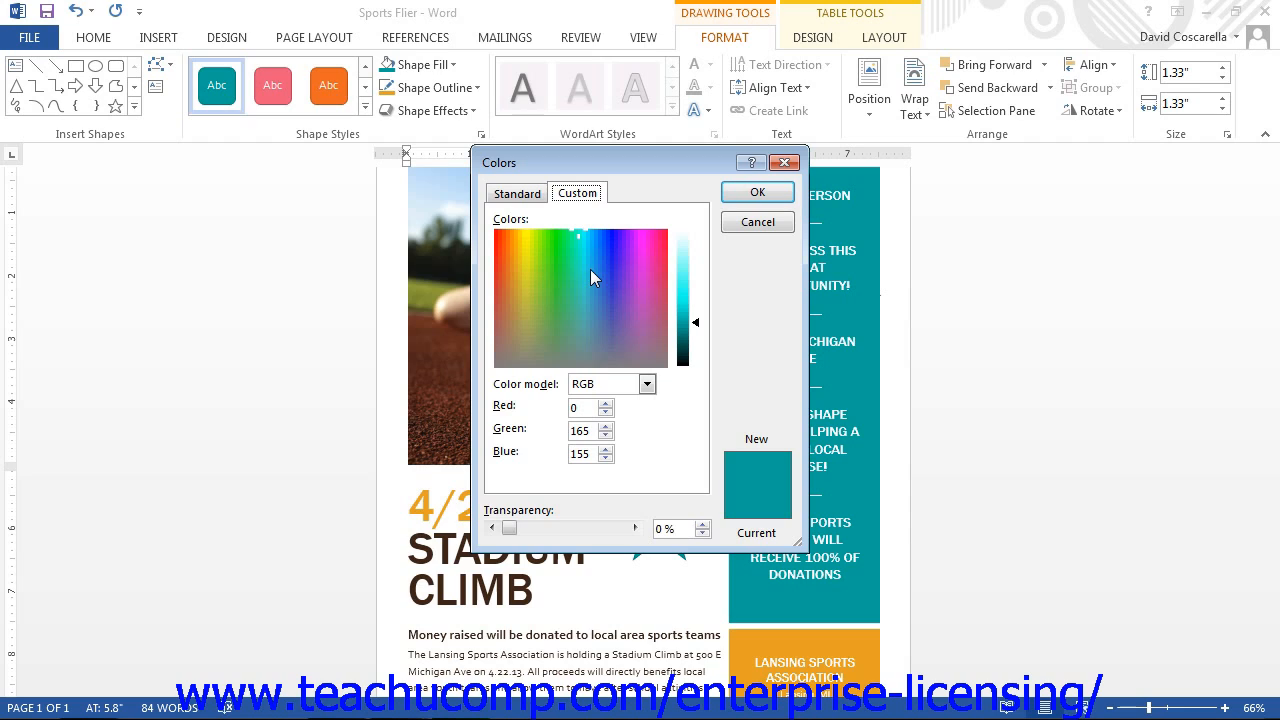
{"action": "left_click", "coordinate": [518, 196]}
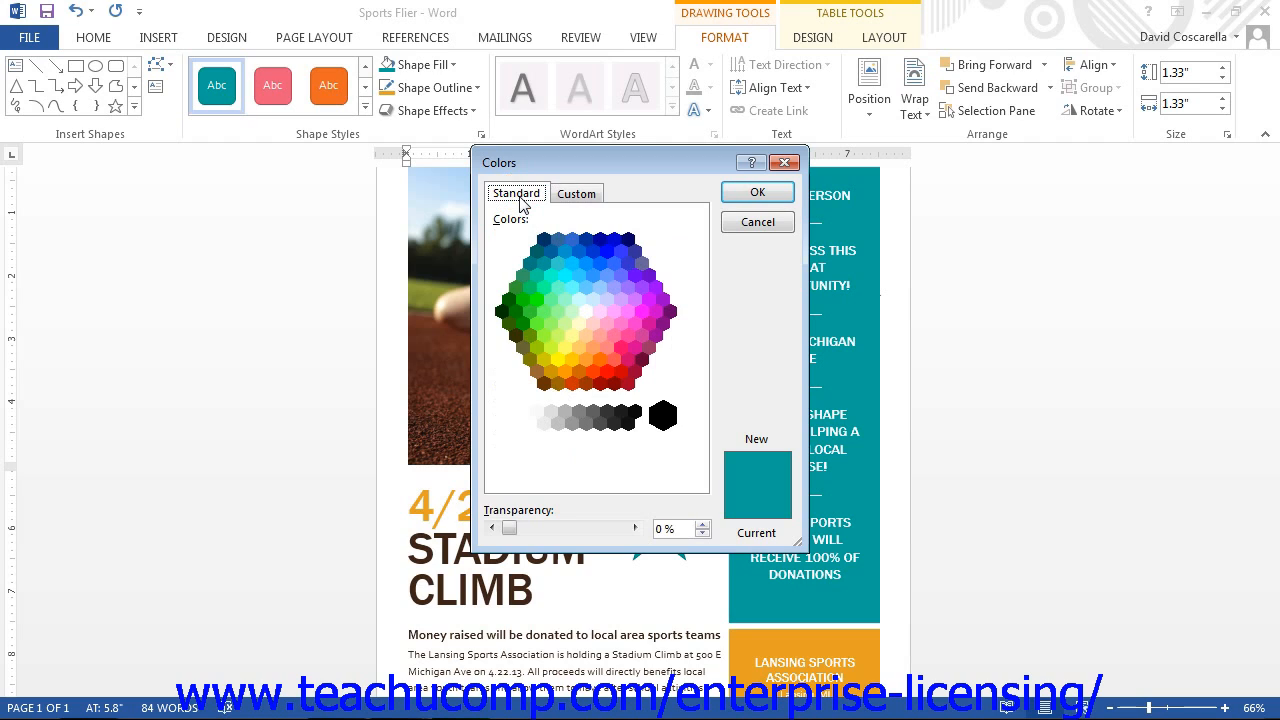
{"action": "left_click", "coordinate": [577, 200]}
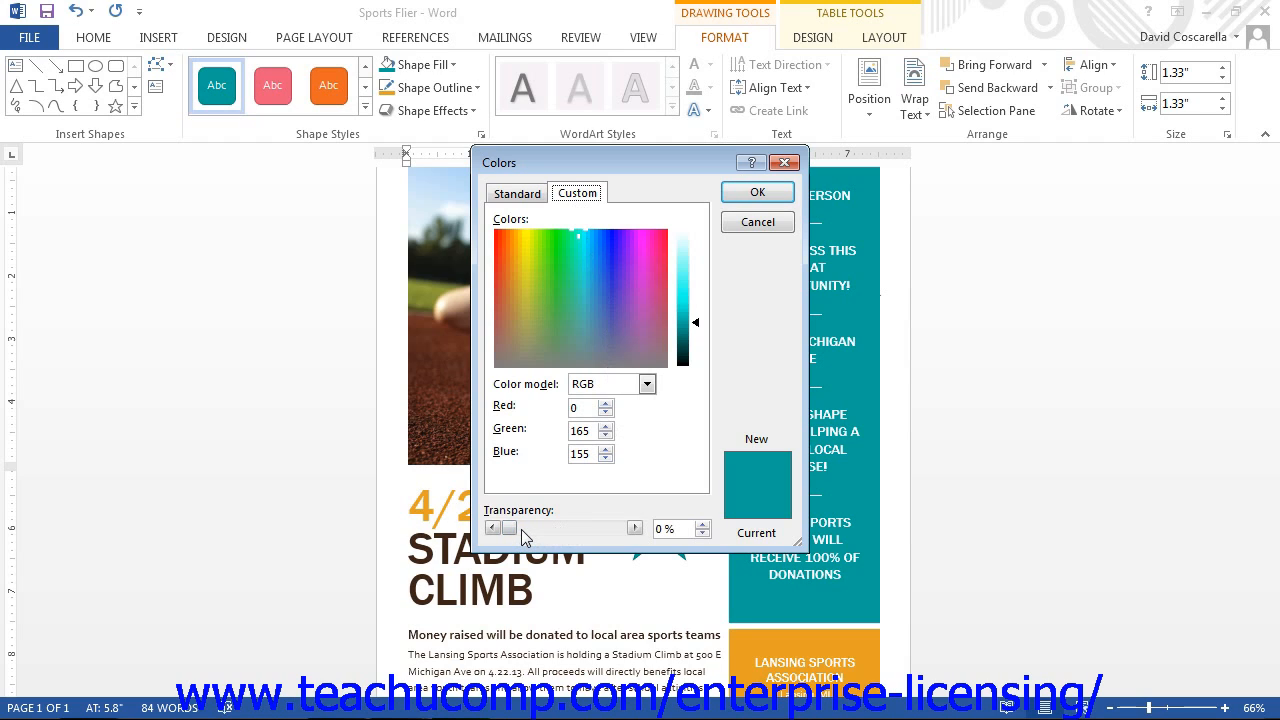
{"action": "left_click", "coordinate": [784, 163]}
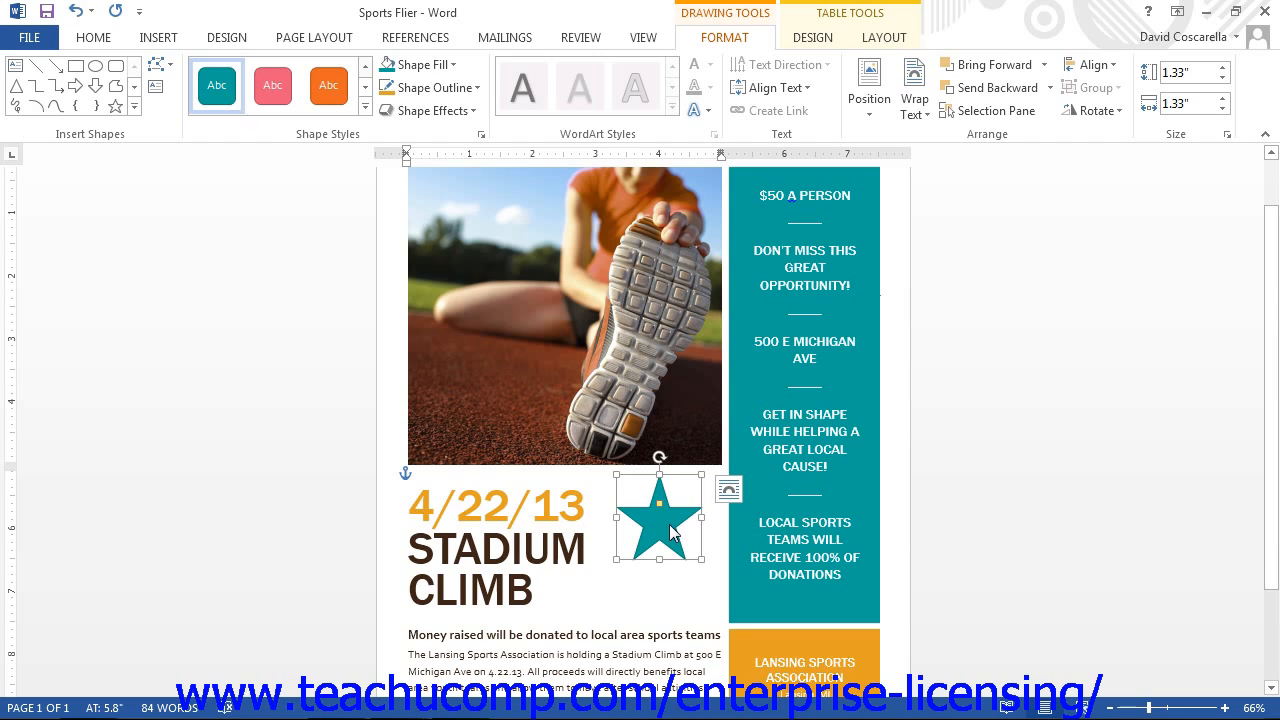
{"action": "left_click", "coordinate": [420, 64]}
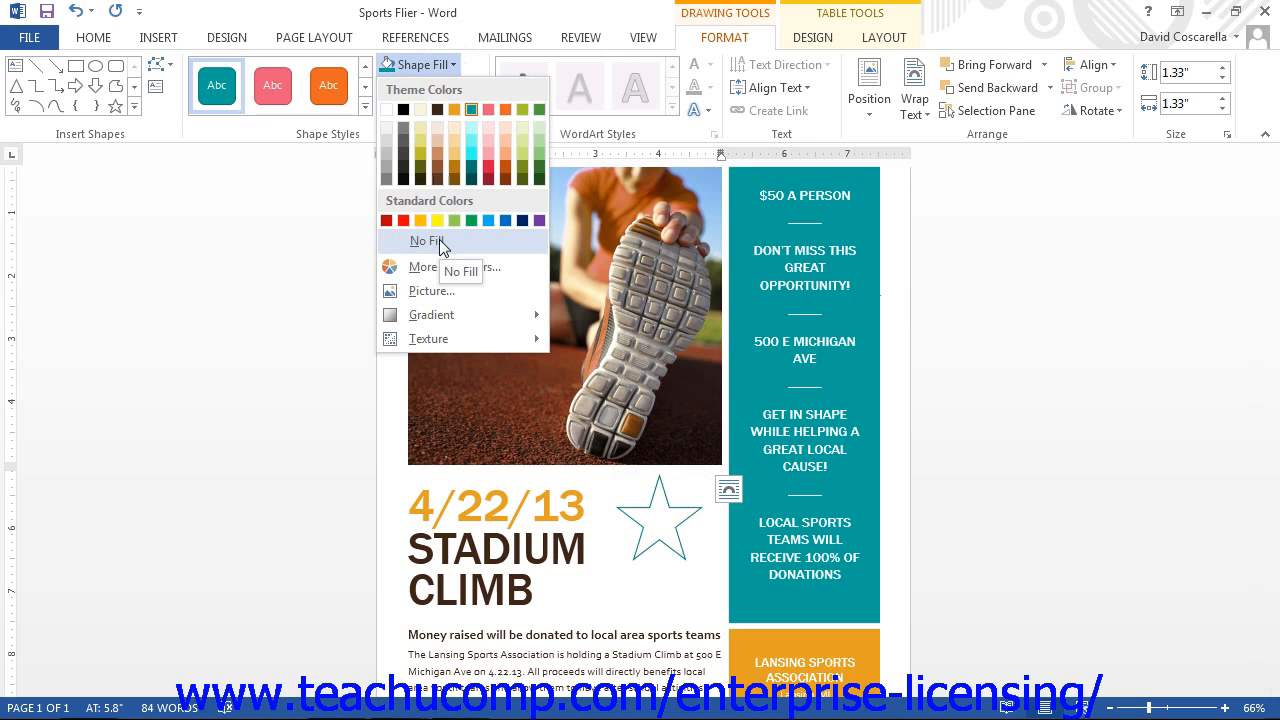
{"action": "left_click", "coordinate": [310, 173]}
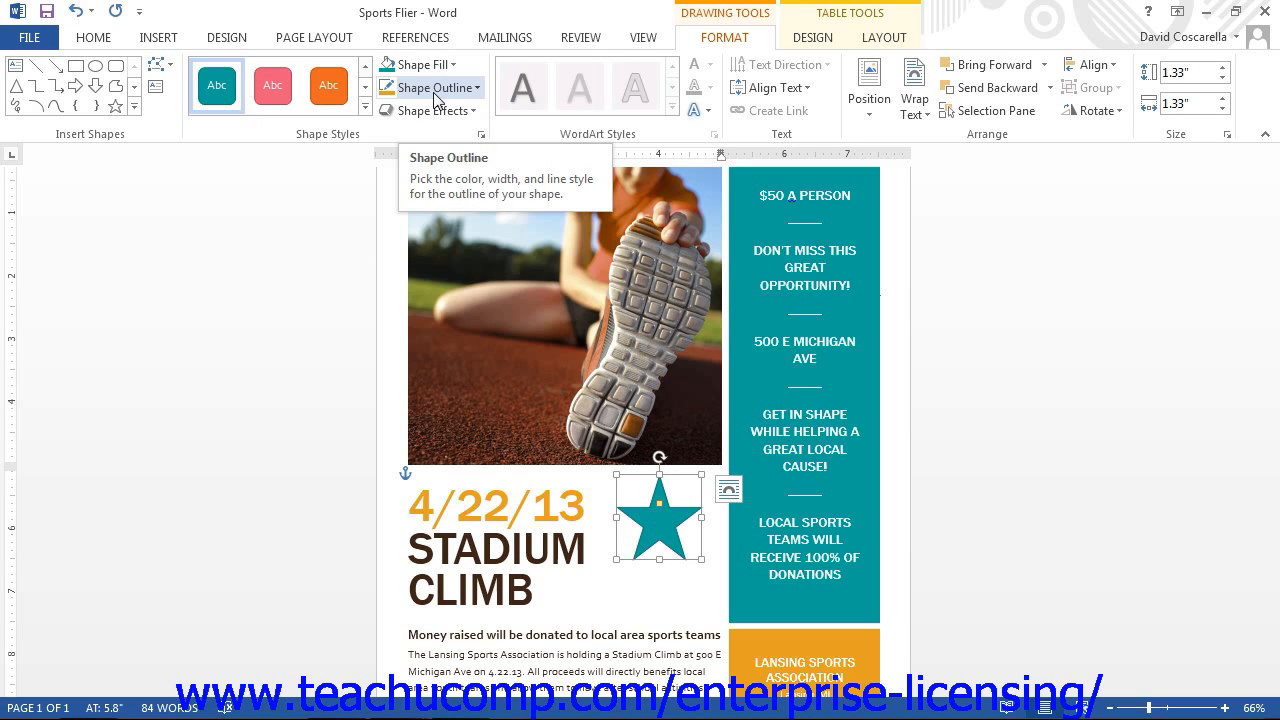
Examine the picture sources, gradient variations and textures offered for the star's fill without applying any.
{"action": "left_click", "coordinate": [445, 64]}
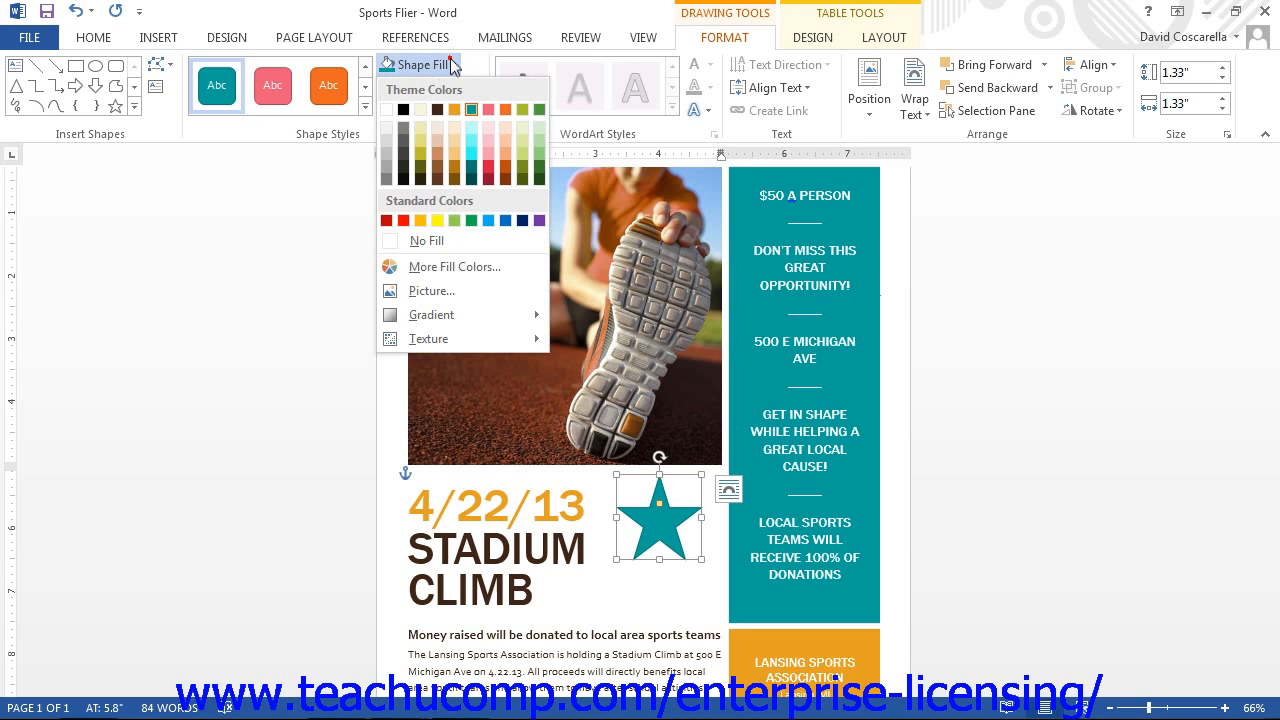
{"action": "left_click", "coordinate": [455, 291]}
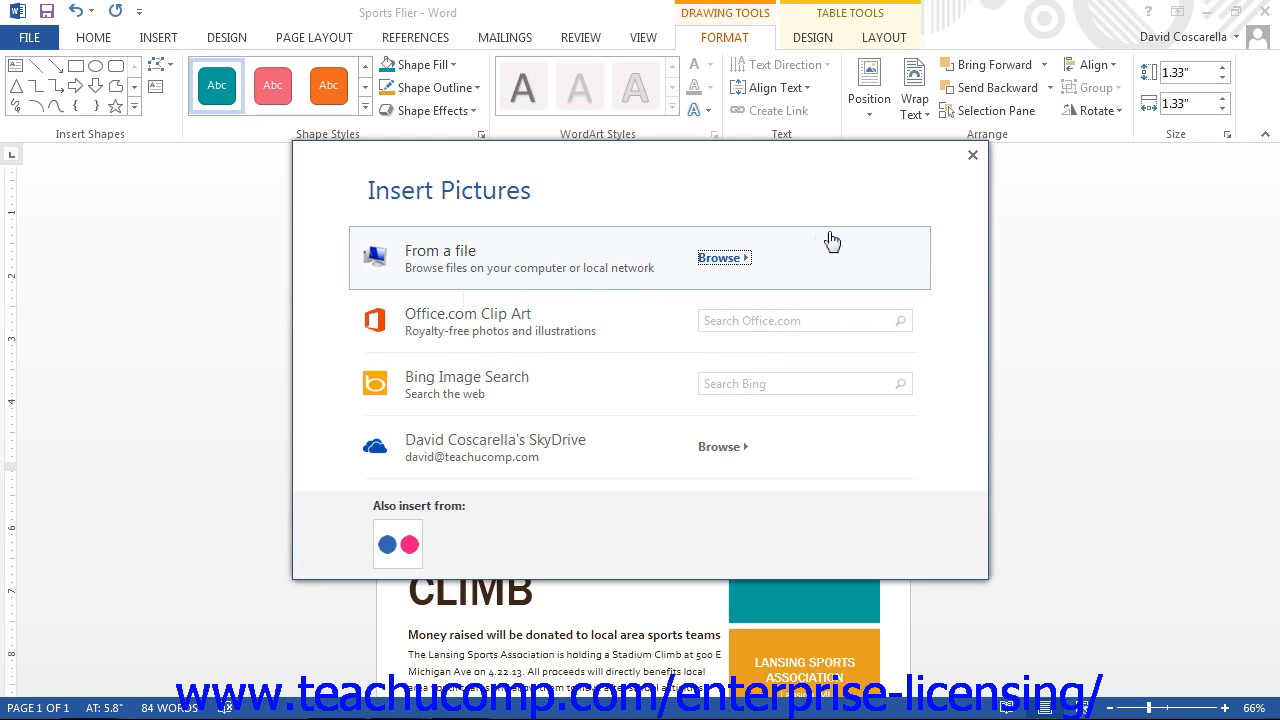
{"action": "left_click", "coordinate": [970, 158]}
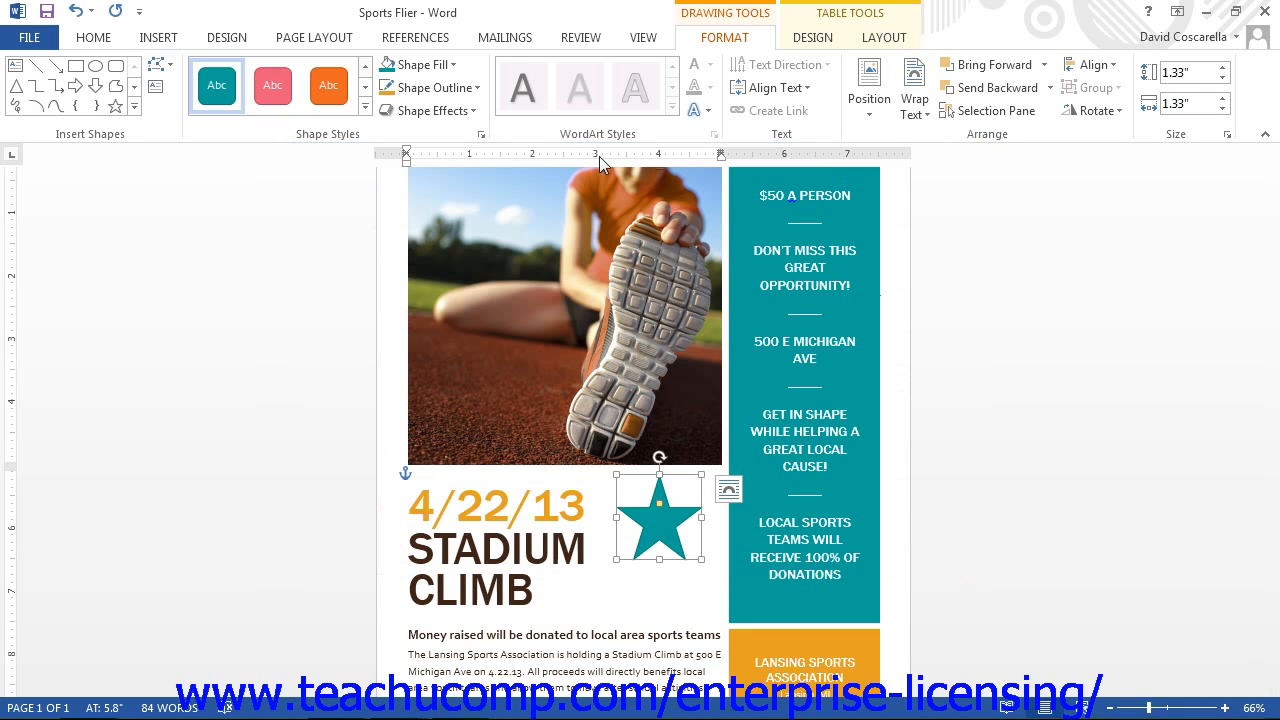
{"action": "left_click", "coordinate": [436, 66]}
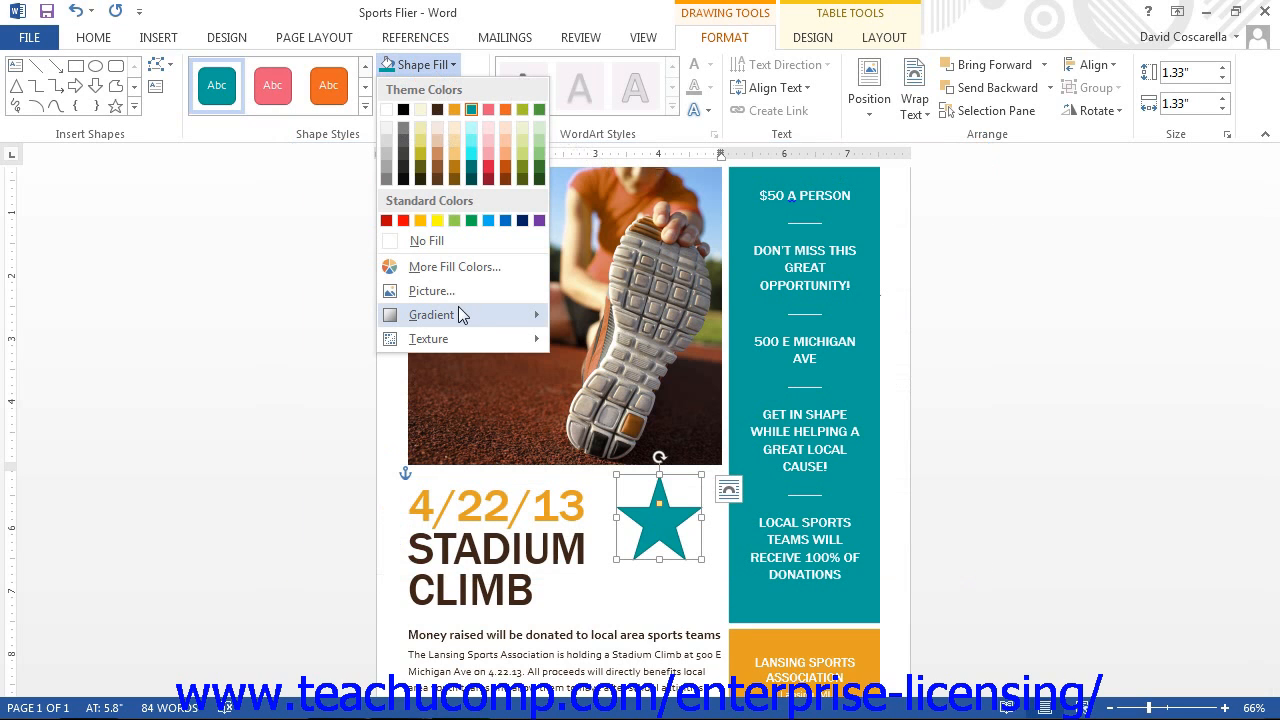
{"action": "mouse_move", "coordinate": [463, 318]}
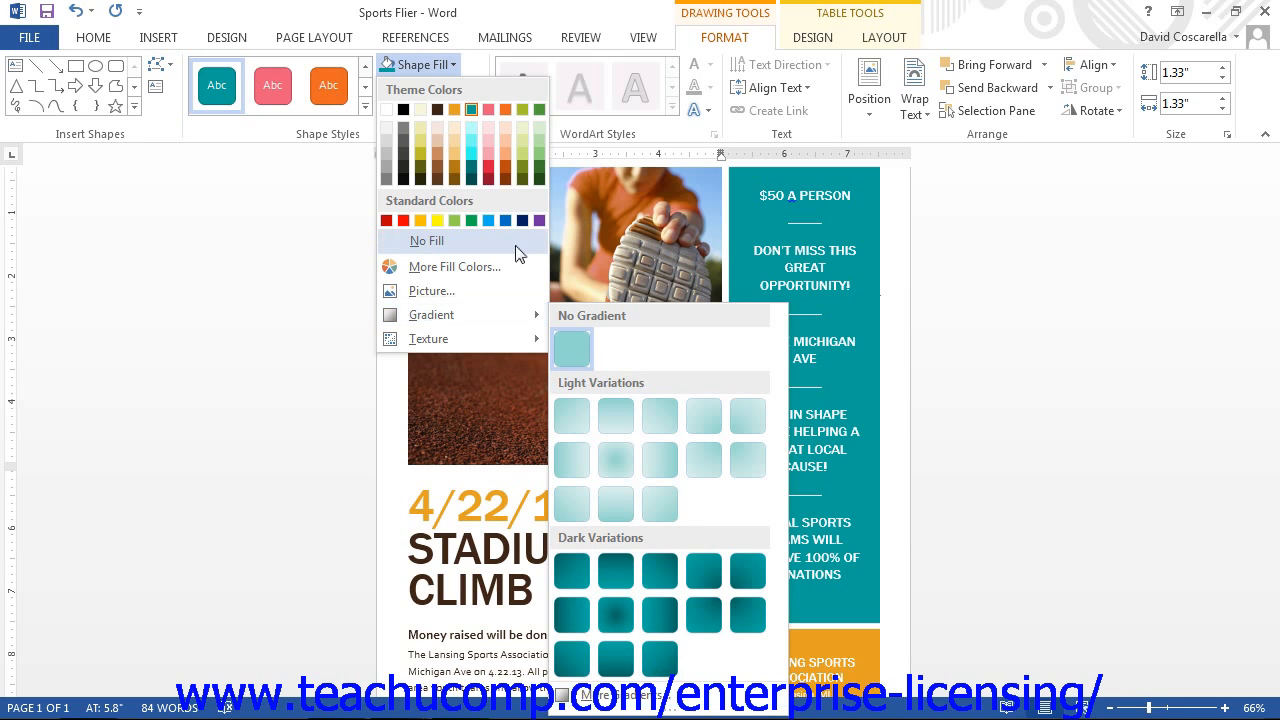
{"action": "mouse_move", "coordinate": [503, 344]}
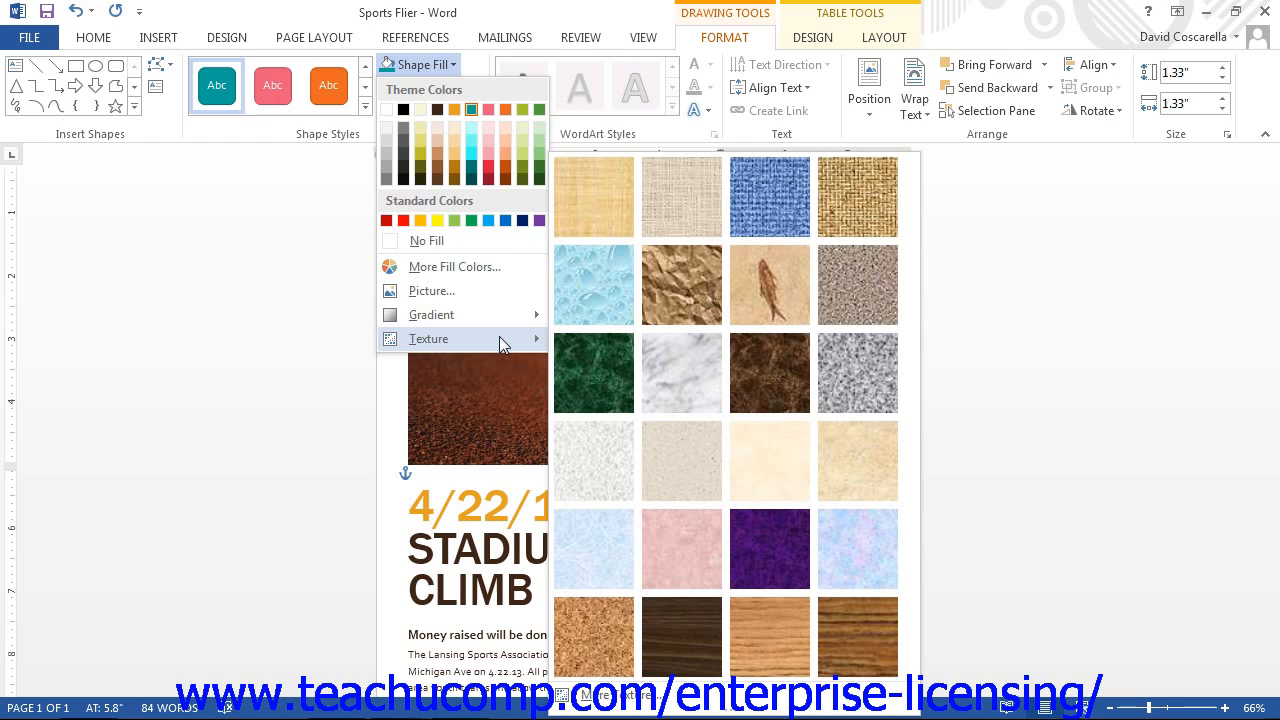
{"action": "left_click", "coordinate": [304, 215]}
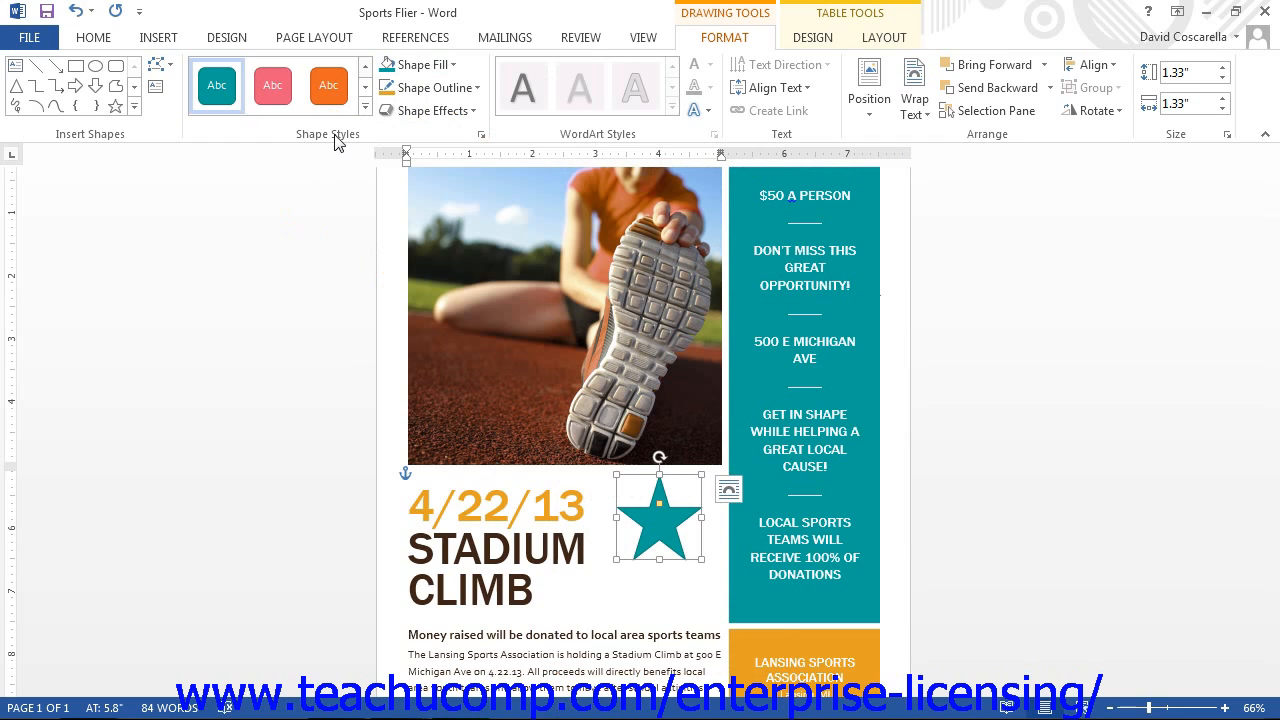
Give the star a Brown, Text 2 outline with a weight of 4½ pt.
{"action": "left_click", "coordinate": [433, 88]}
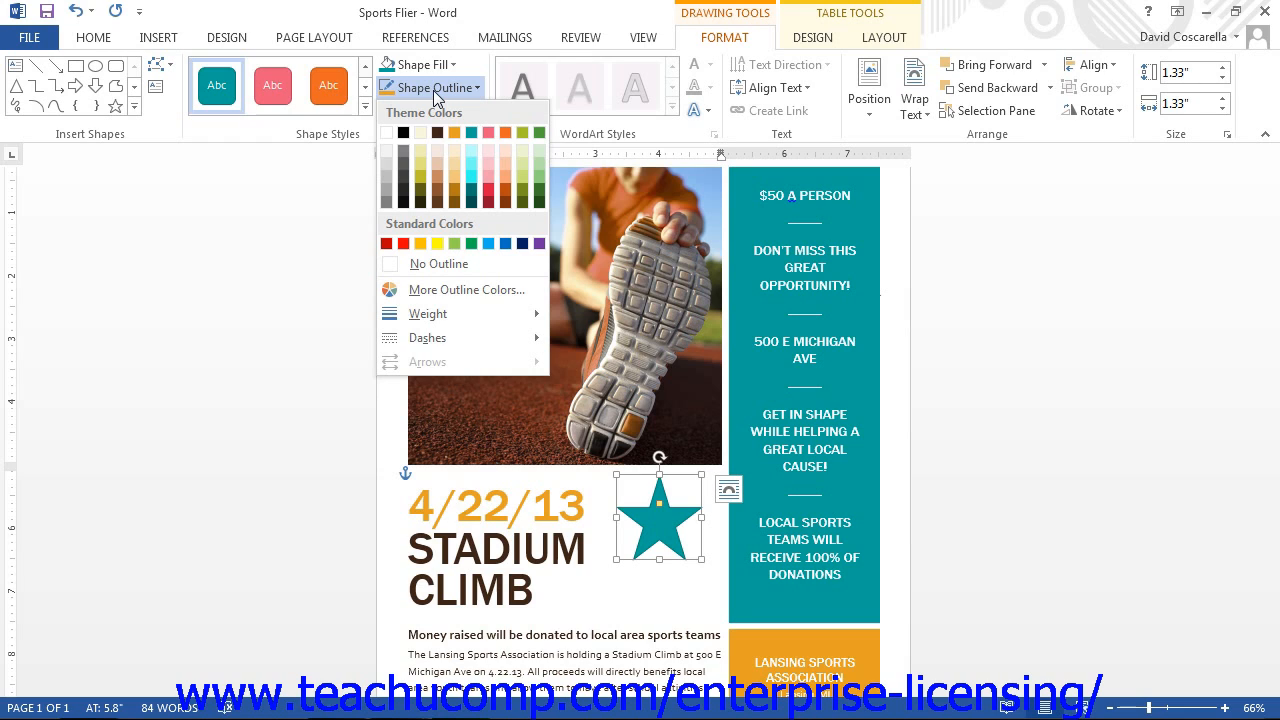
{"action": "left_click", "coordinate": [438, 131]}
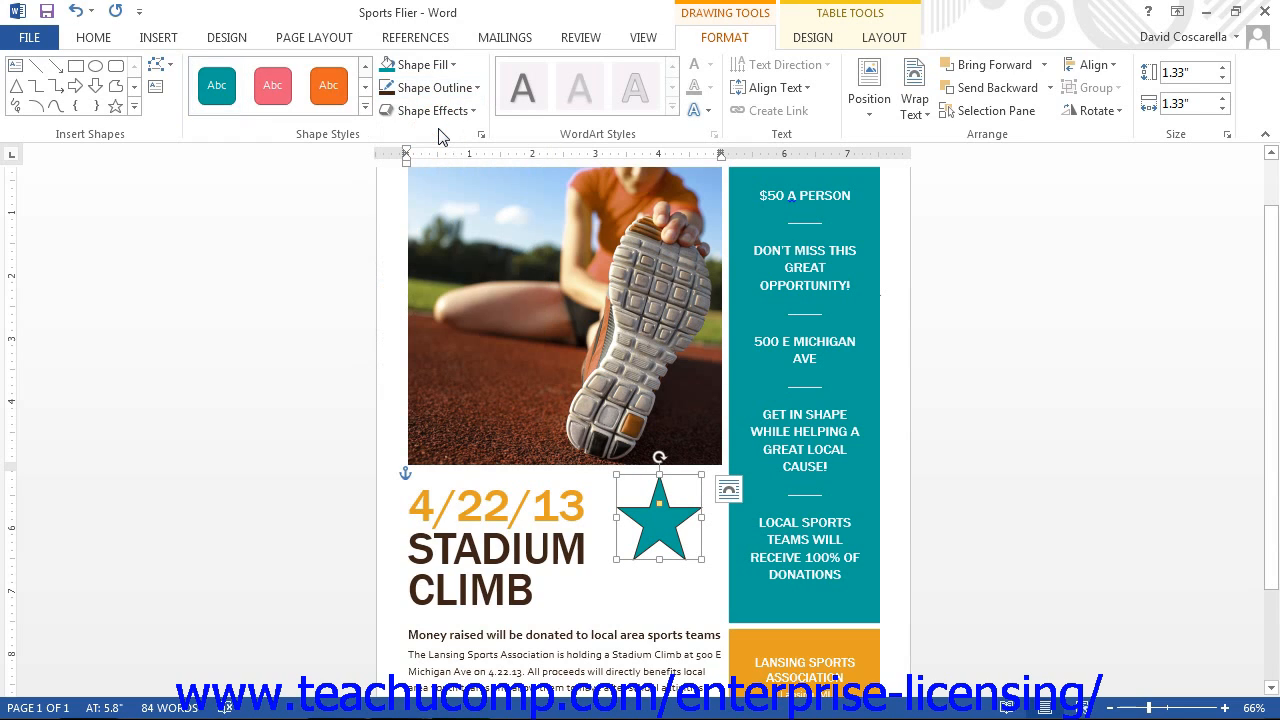
{"action": "left_click", "coordinate": [460, 90]}
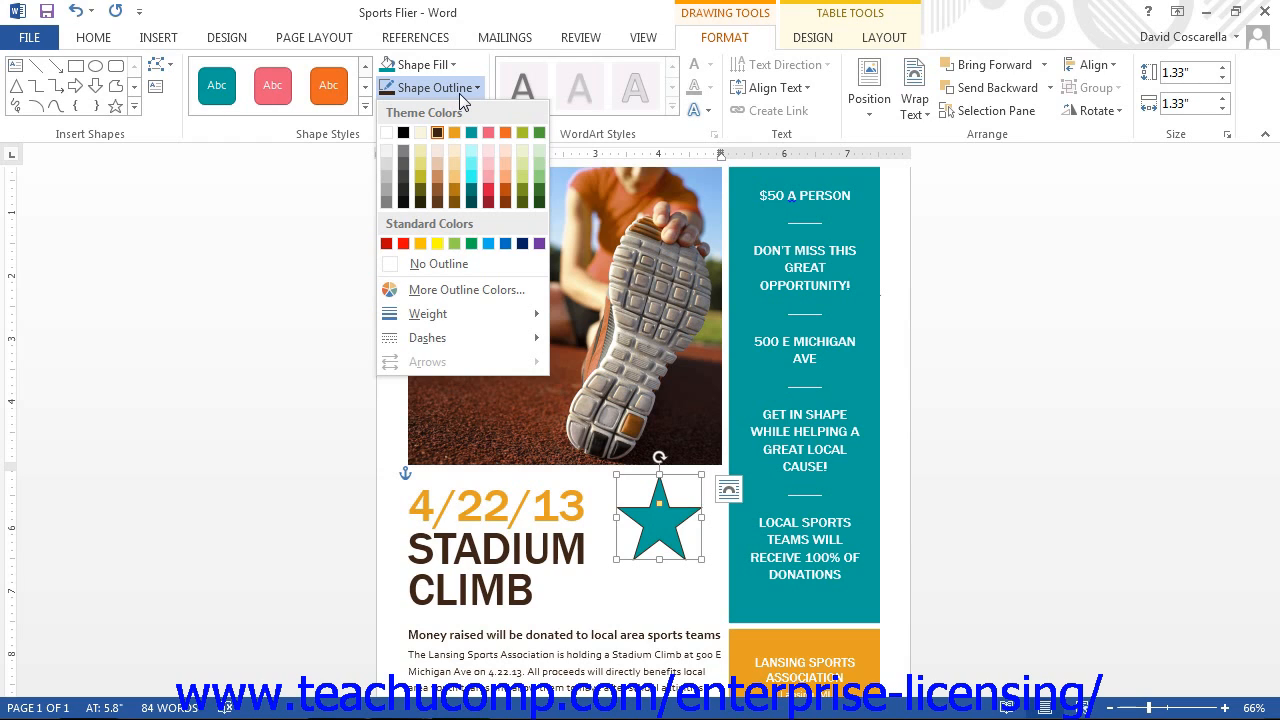
{"action": "mouse_move", "coordinate": [482, 322]}
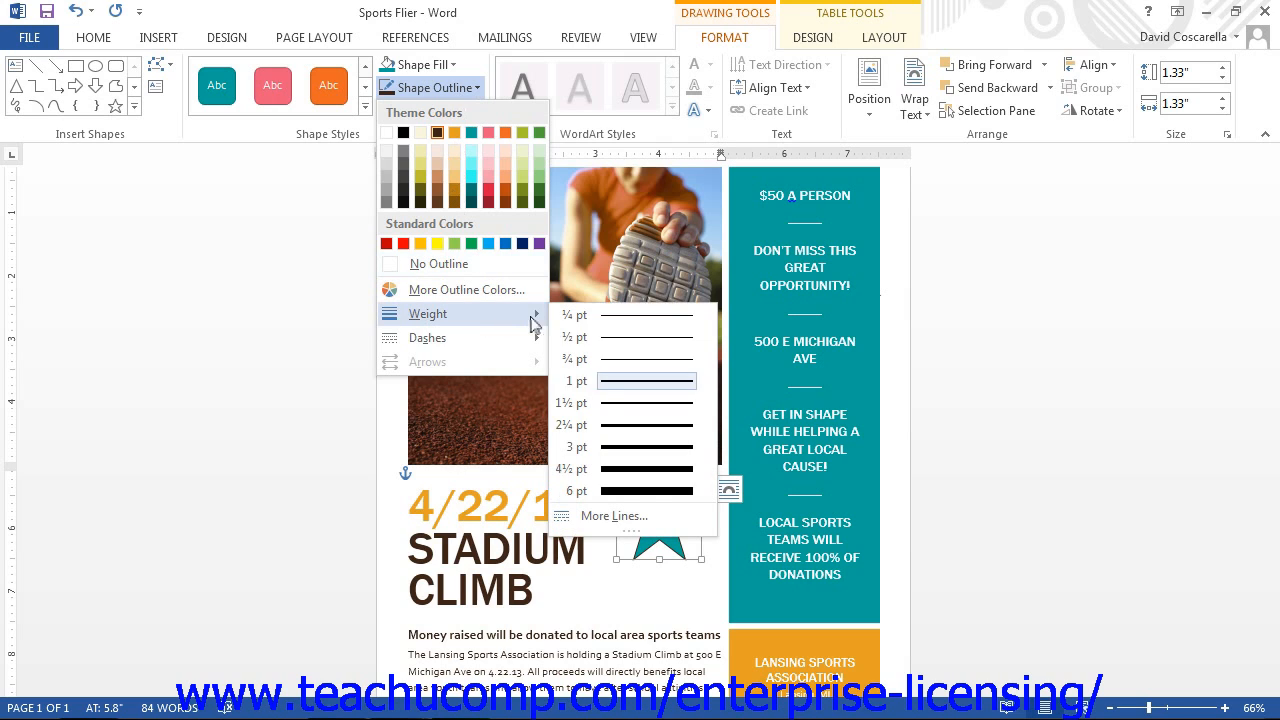
{"action": "left_click", "coordinate": [630, 468]}
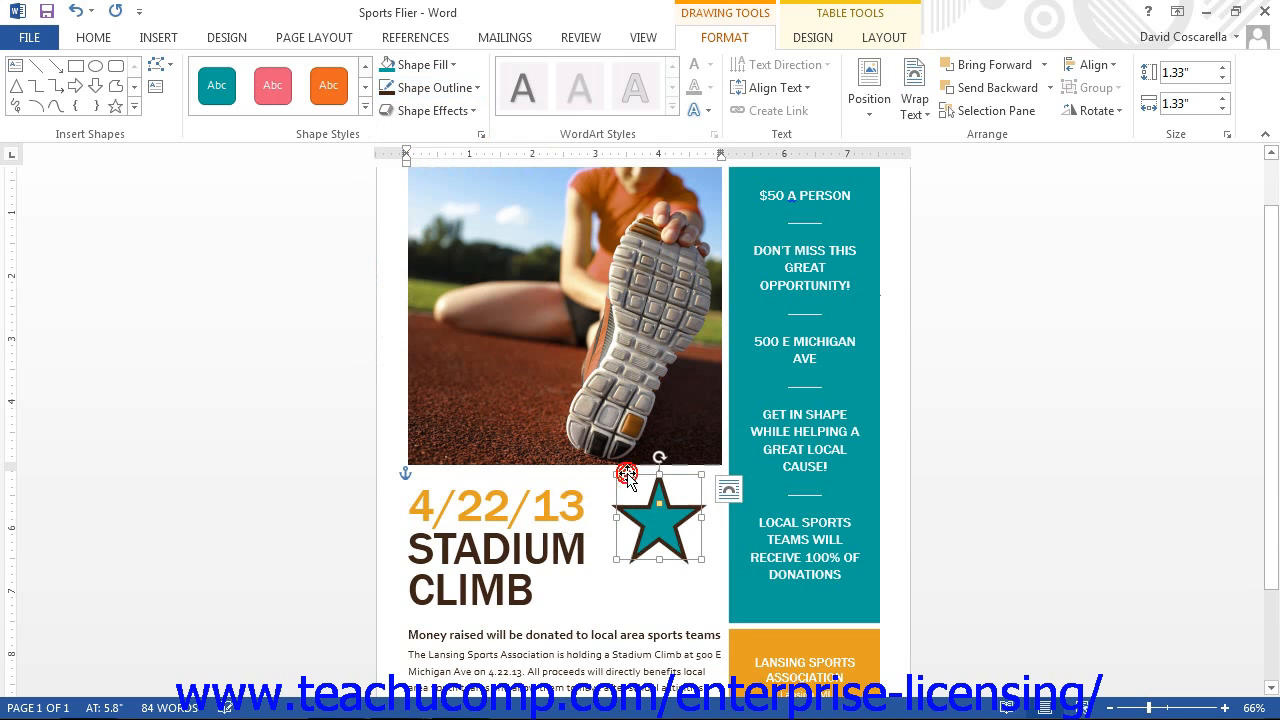
Examine the dash styles offered for the star's outline without applying any.
{"action": "left_click", "coordinate": [458, 88]}
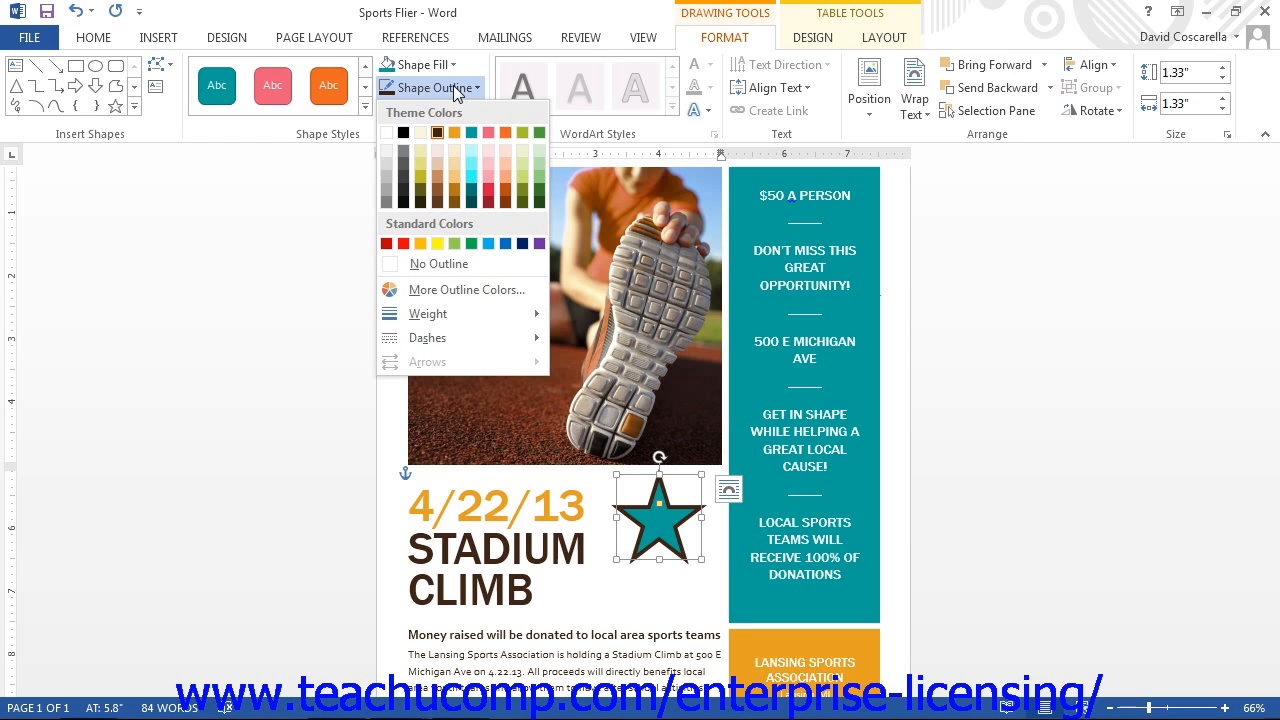
{"action": "mouse_move", "coordinate": [475, 345]}
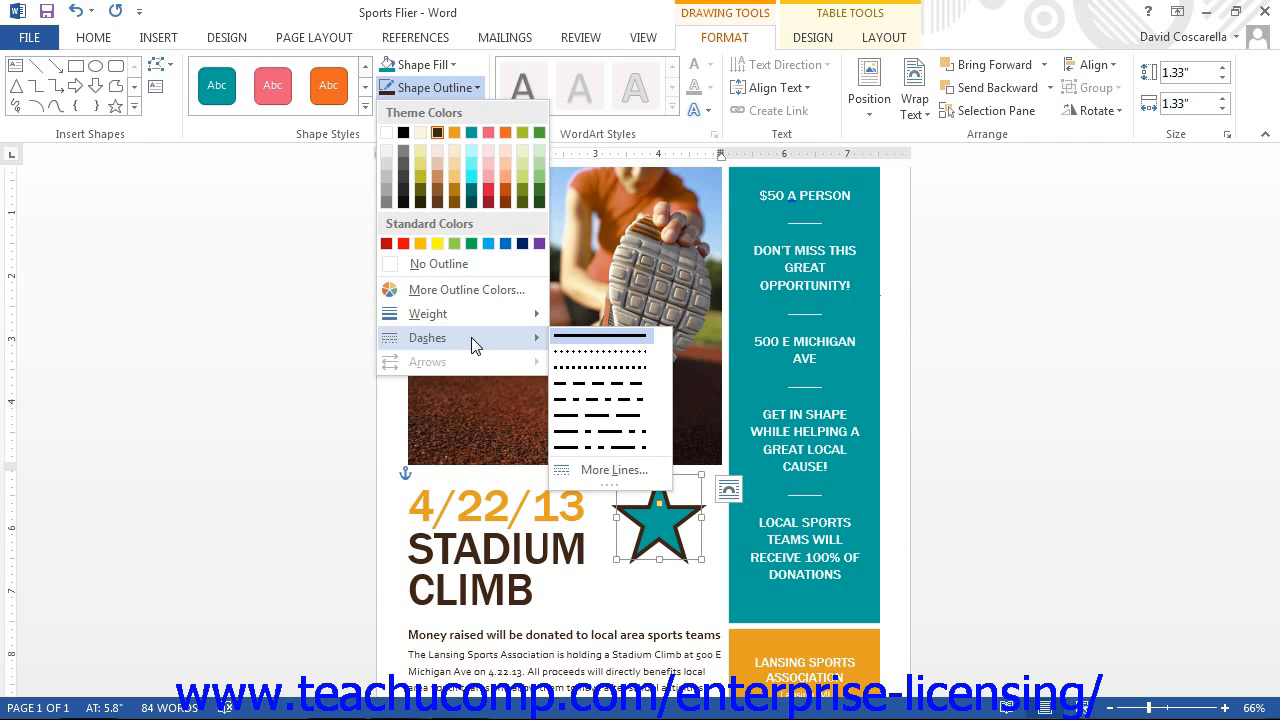
{"action": "right_click", "coordinate": [472, 338]}
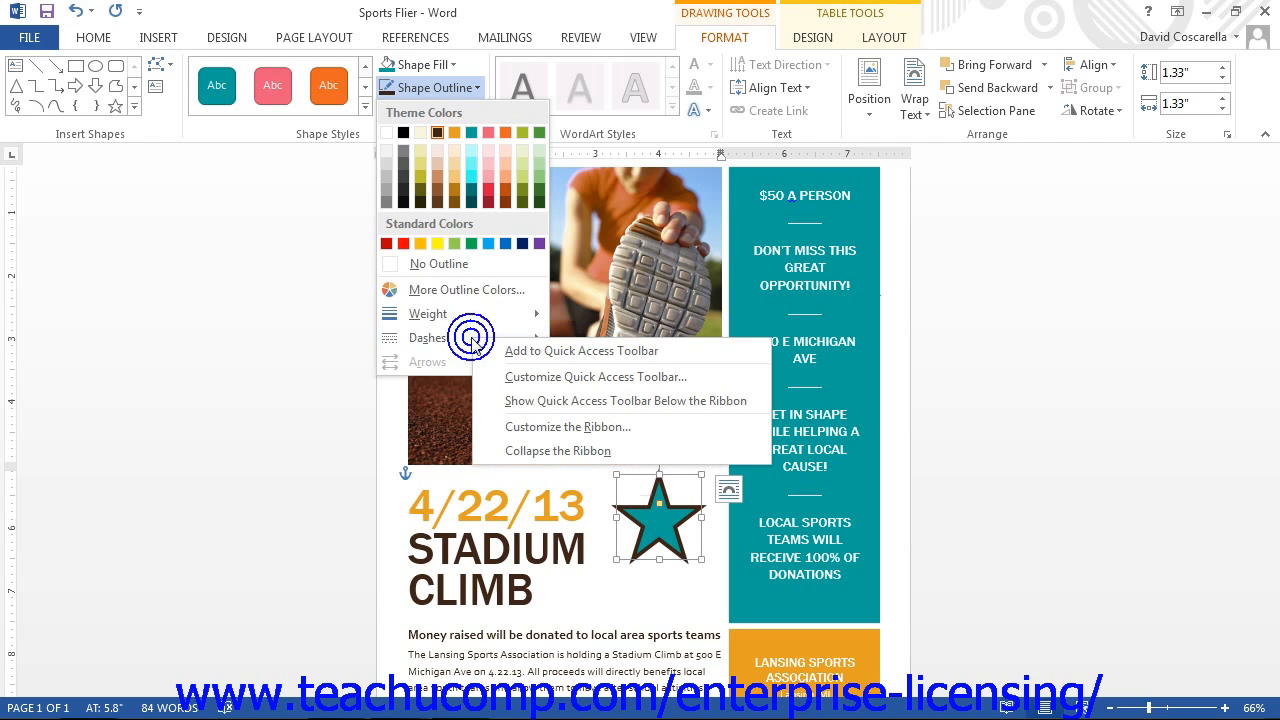
{"action": "left_click", "coordinate": [320, 323]}
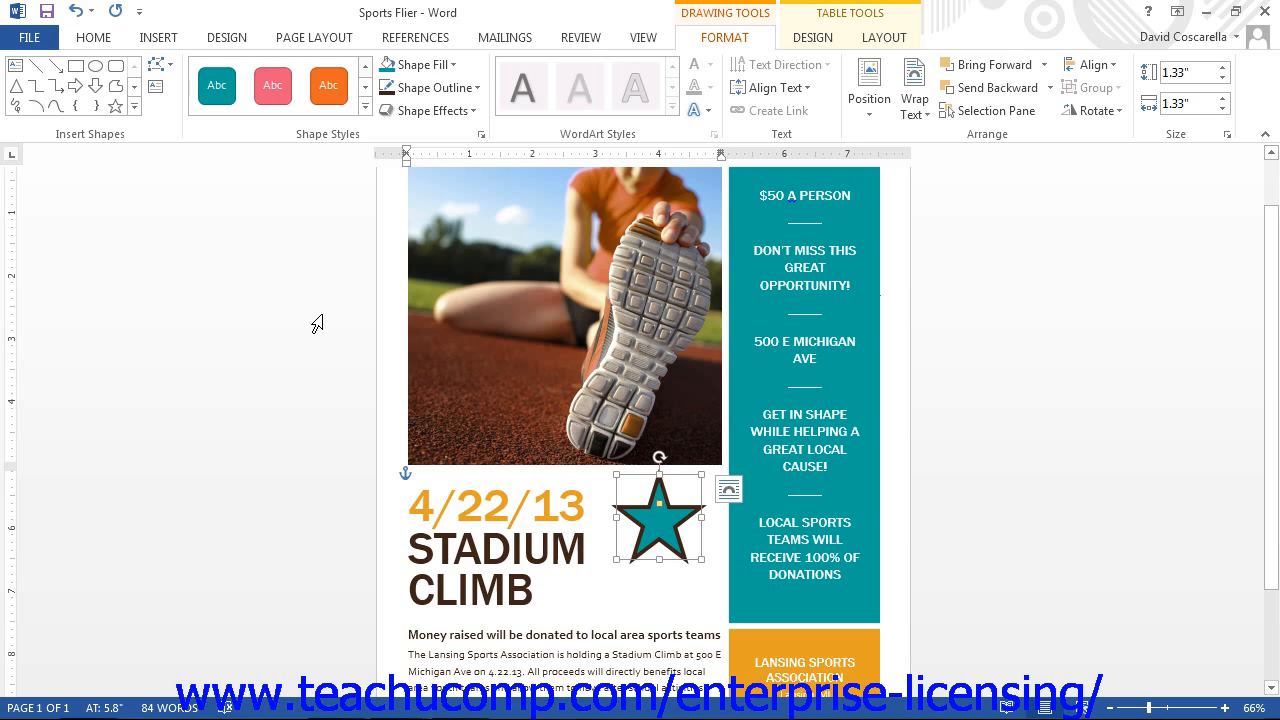
Examine the outline arrow option and the shape effects, including shadow and reflection, offered for the star without applying any.
{"action": "left_click", "coordinate": [444, 89]}
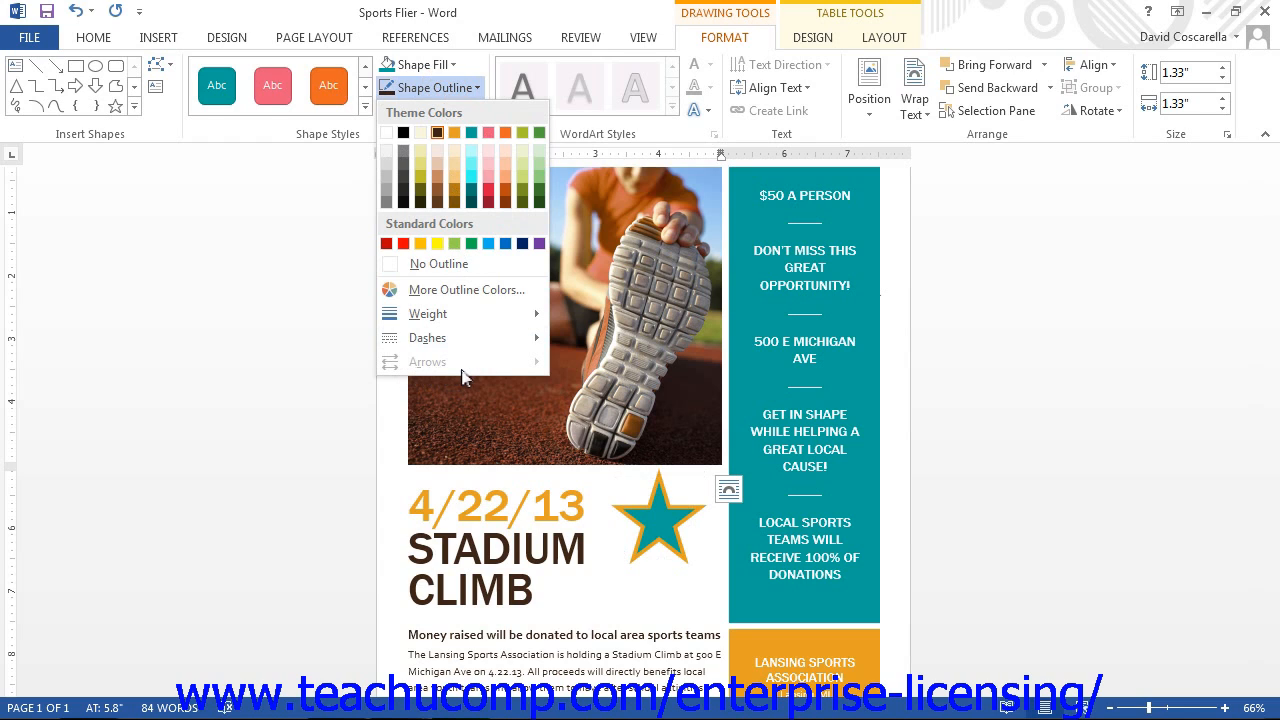
{"action": "left_click", "coordinate": [270, 288]}
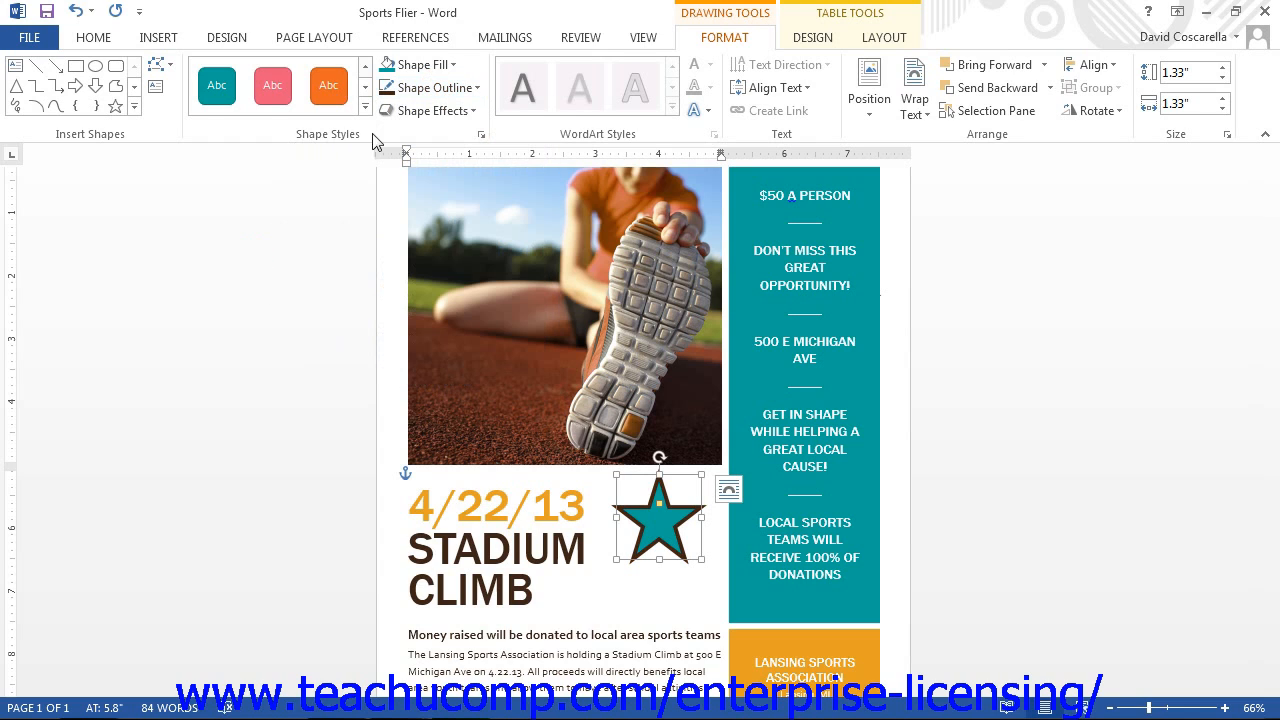
{"action": "left_click", "coordinate": [452, 111]}
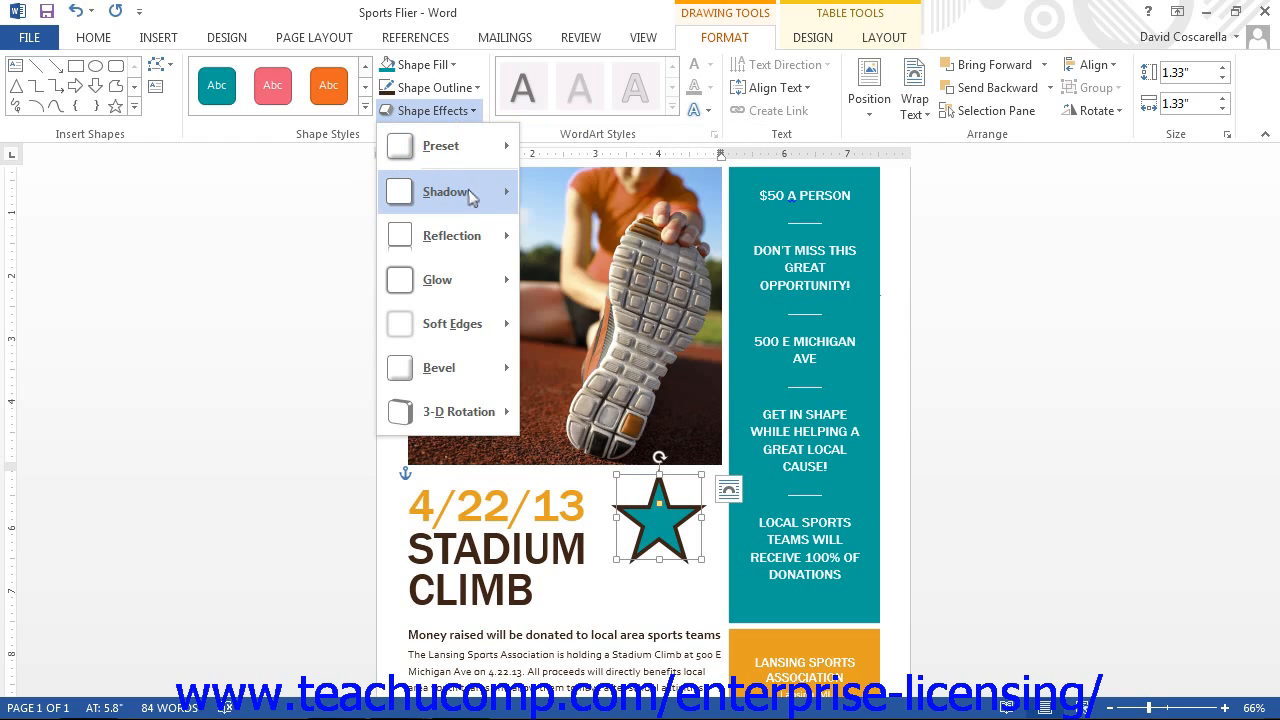
{"action": "mouse_move", "coordinate": [471, 197]}
{"action": "mouse_move", "coordinate": [471, 238]}
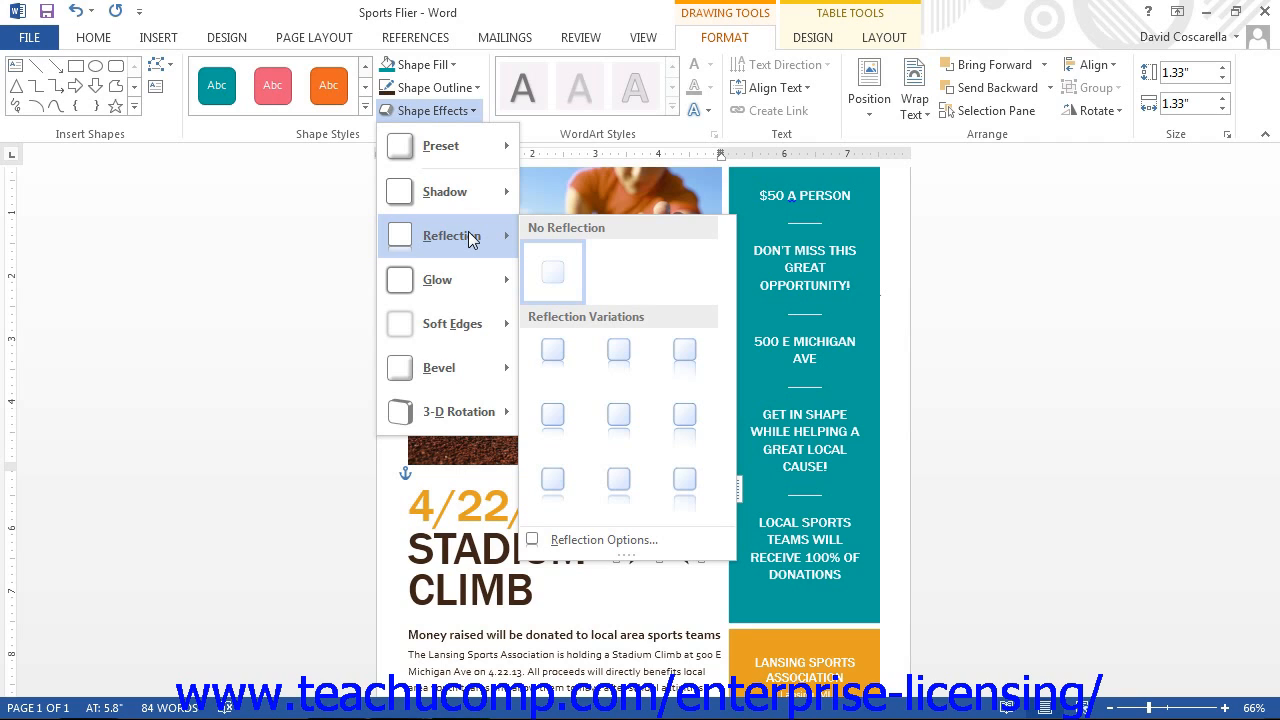
{"action": "left_click", "coordinate": [301, 162]}
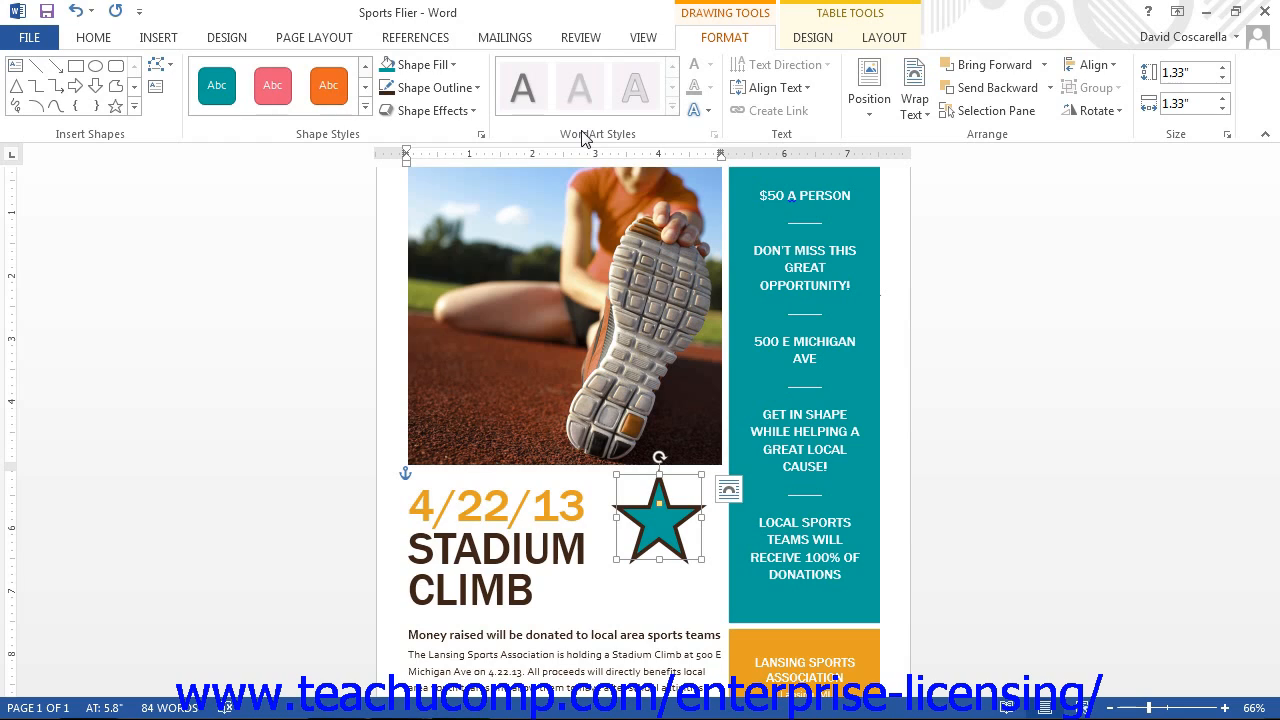
Examine the WordArt text effects and the vertical text alignment options offered for the star without applying any.
{"action": "left_click", "coordinate": [707, 112]}
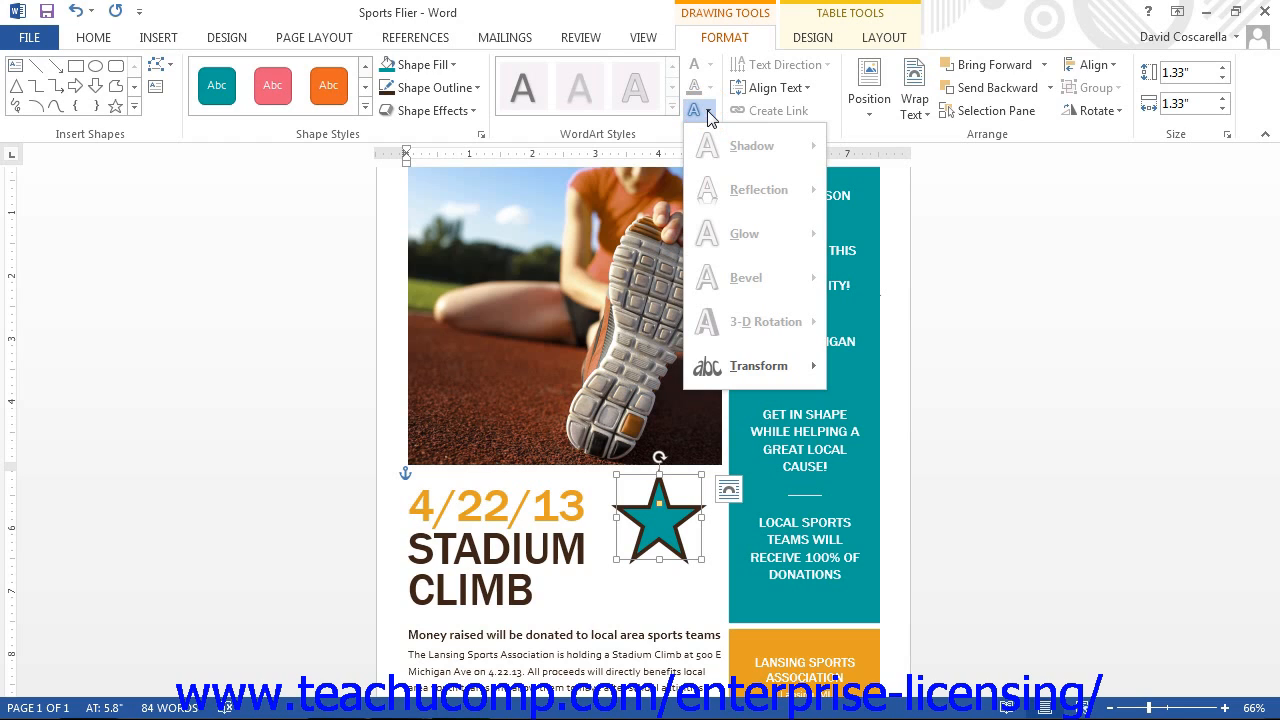
{"action": "left_click", "coordinate": [708, 112]}
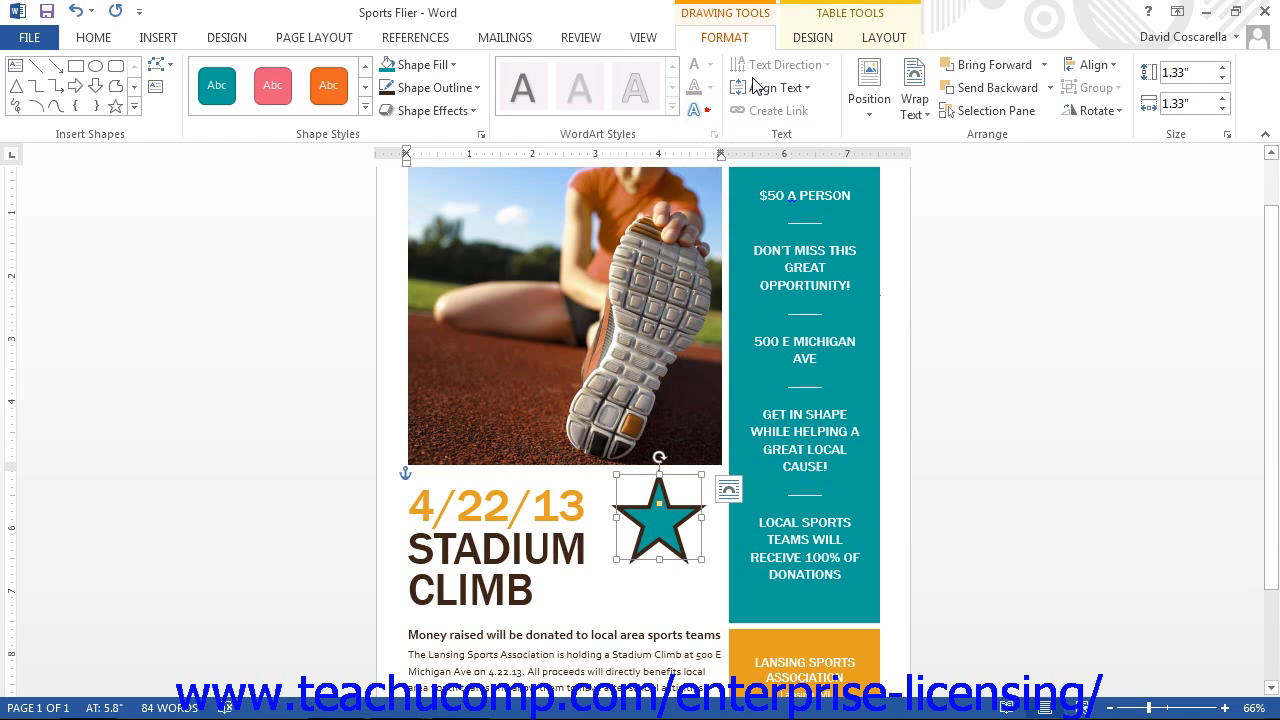
{"action": "left_click", "coordinate": [807, 88]}
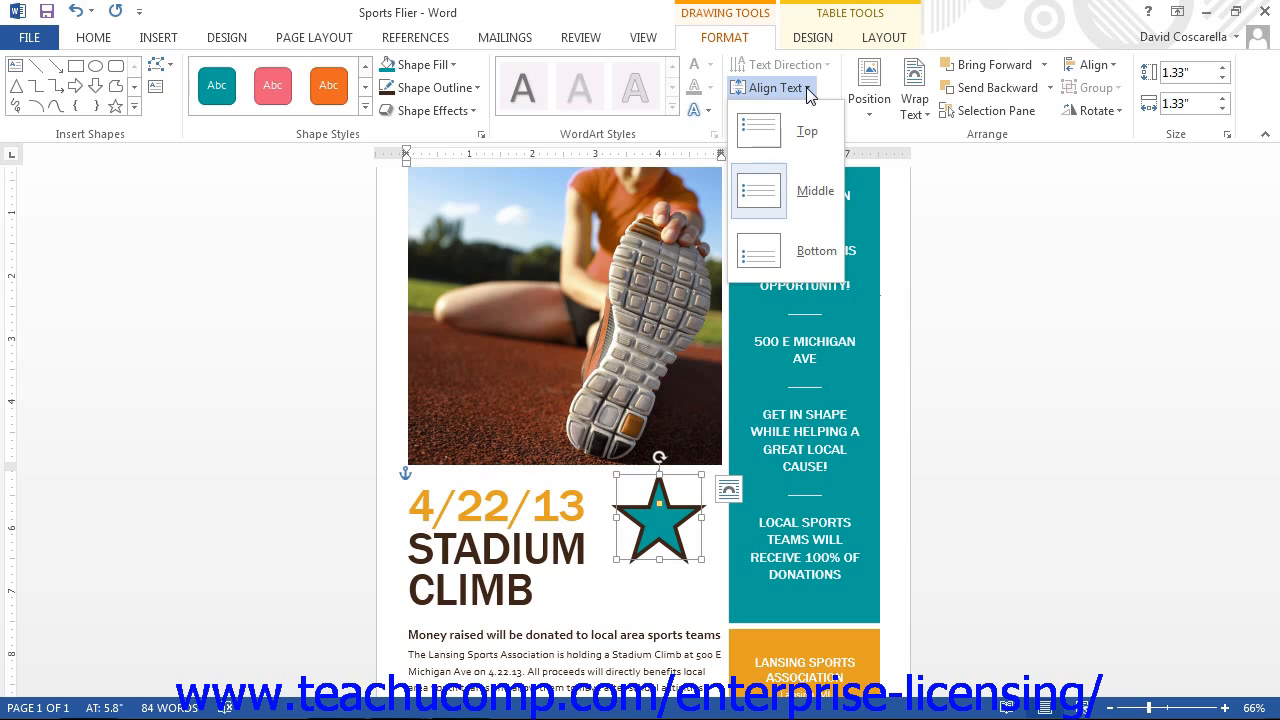
{"action": "left_click", "coordinate": [807, 88]}
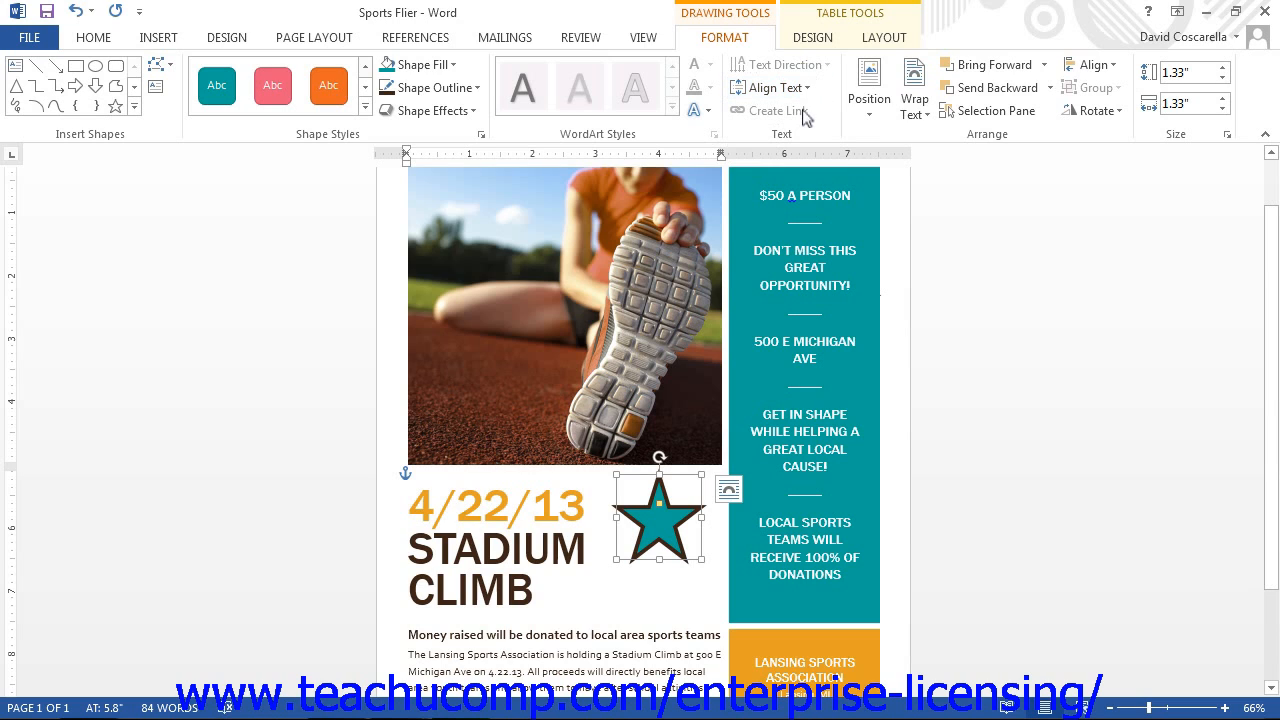
{"action": "left_click", "coordinate": [804, 115]}
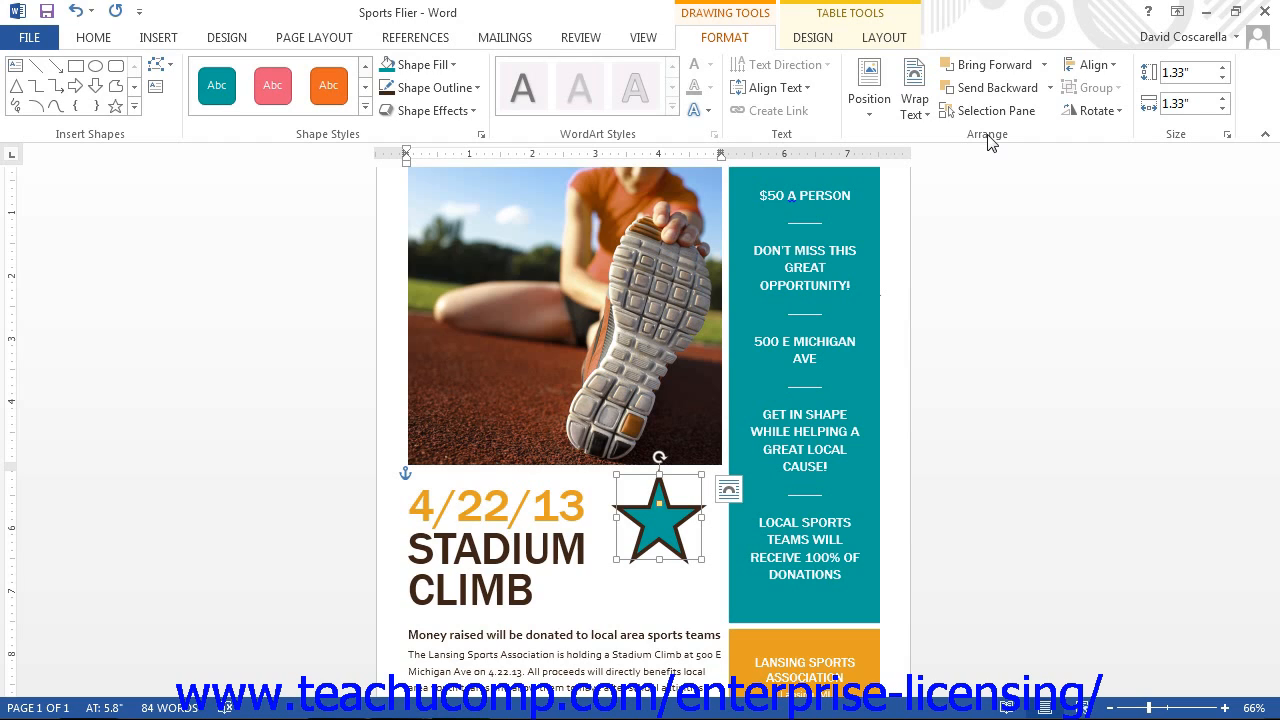
Examine the page position presets and the text wrapping options offered for the star without applying any.
{"action": "left_click", "coordinate": [872, 100]}
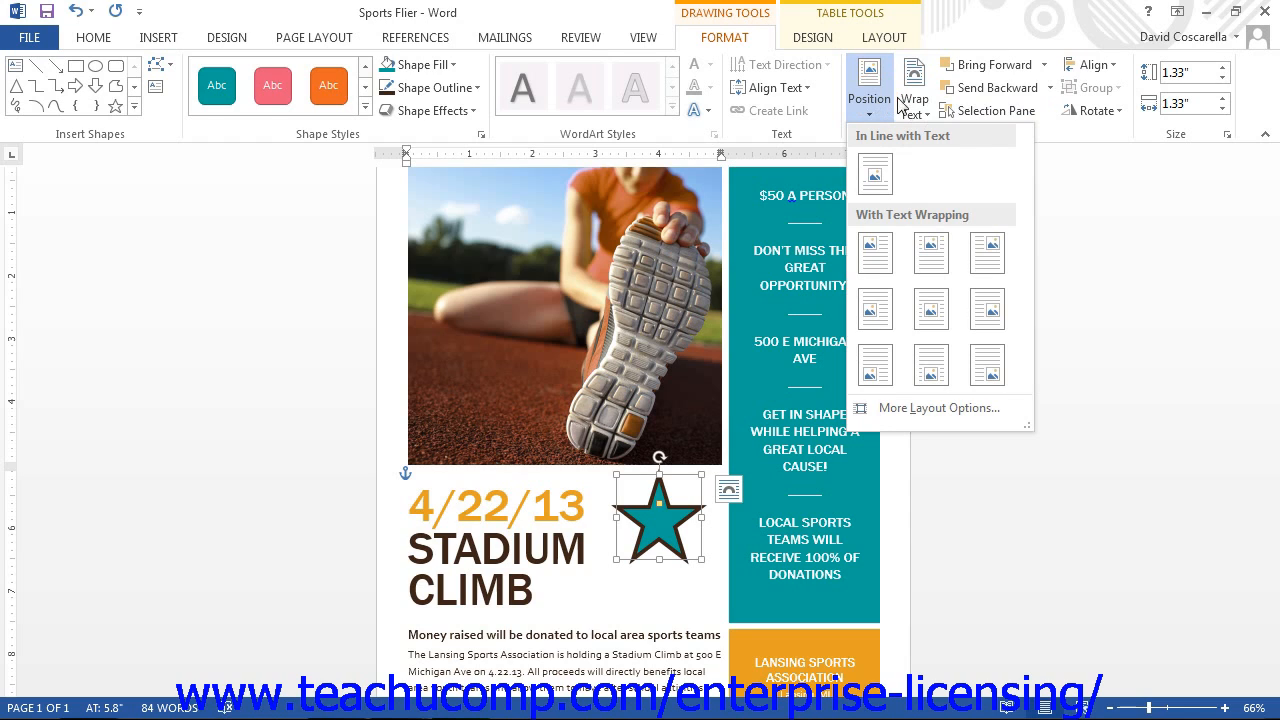
{"action": "left_click", "coordinate": [912, 100]}
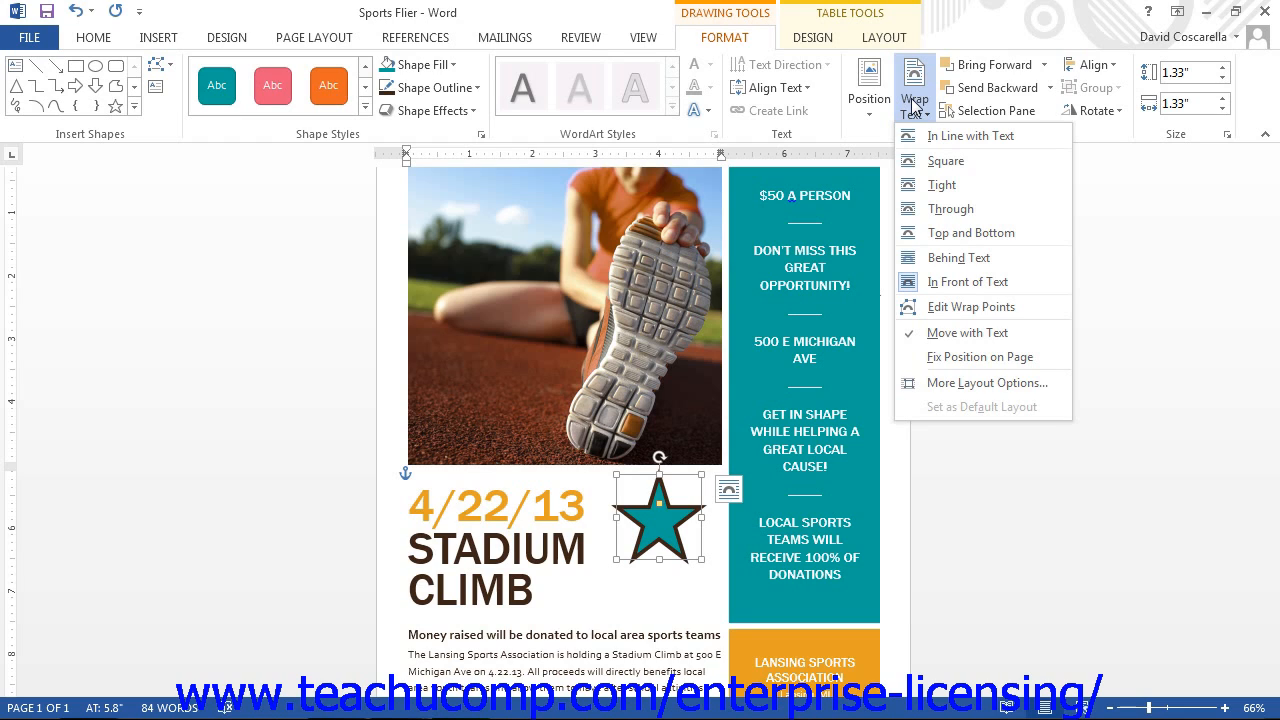
{"action": "left_click", "coordinate": [912, 102]}
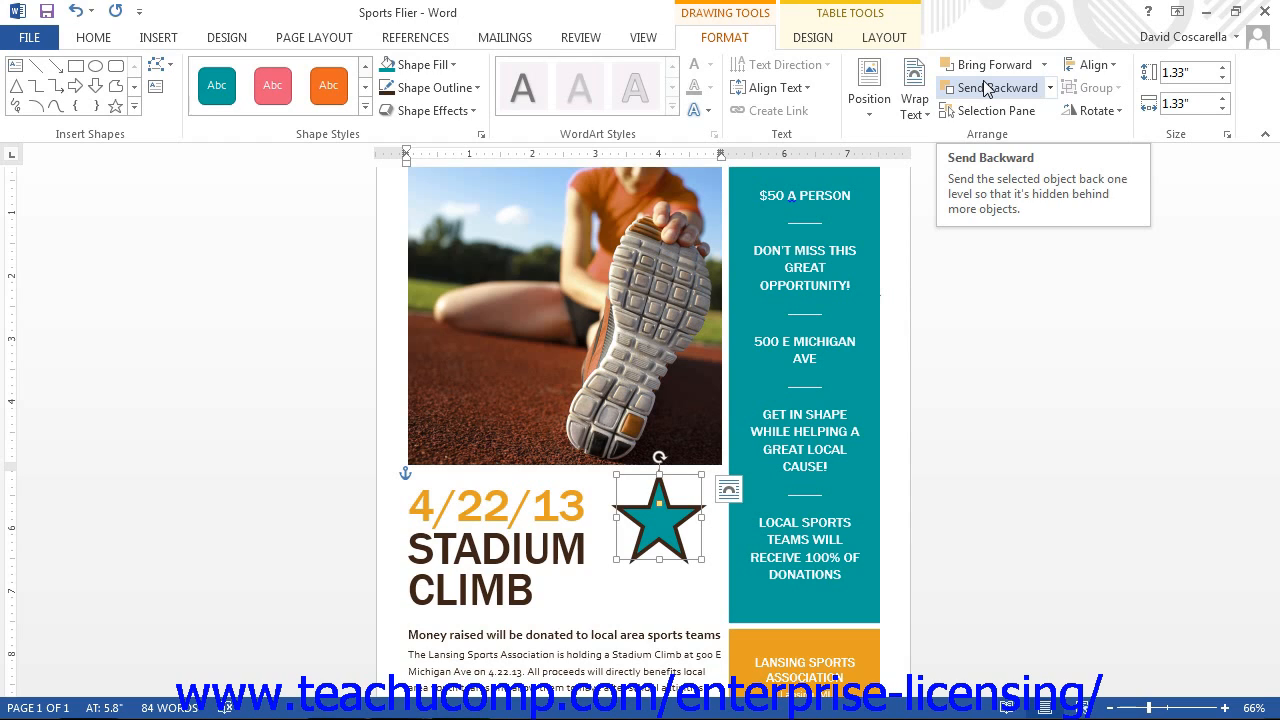
Display the list of the document's objects in the Selection pane, and close it without changing any.
{"action": "left_click", "coordinate": [1001, 111]}
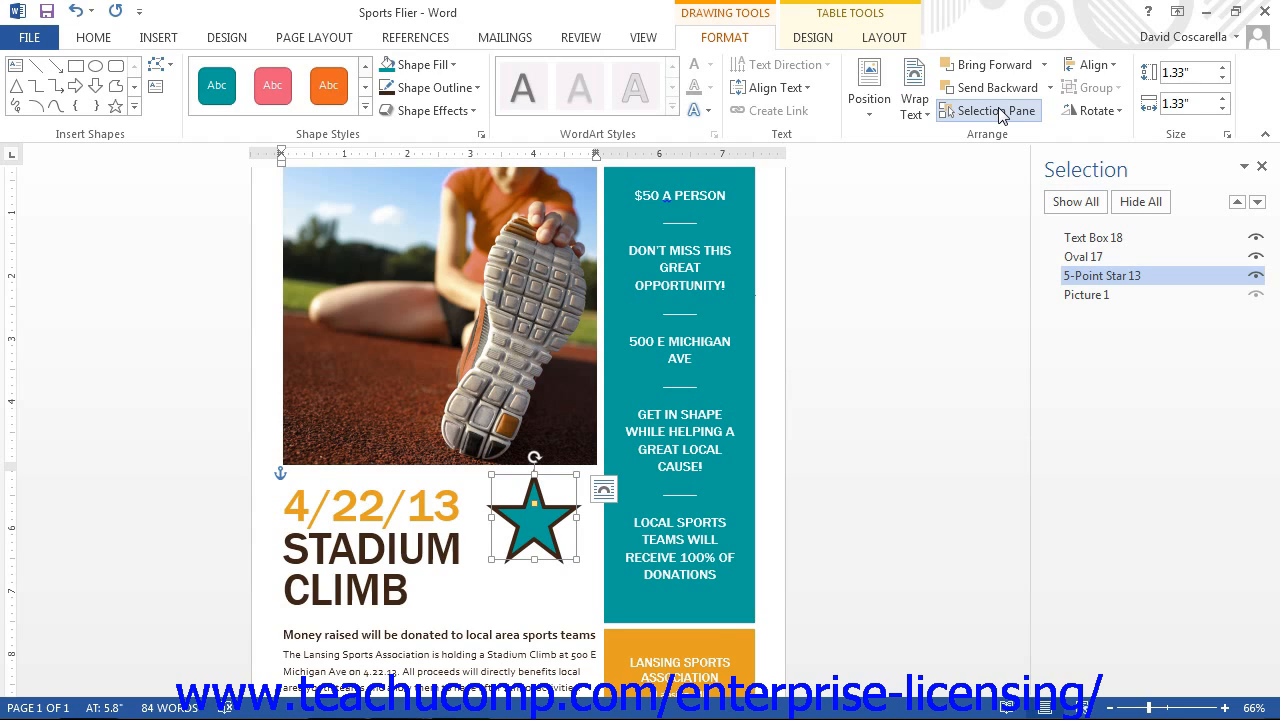
{"action": "left_click", "coordinate": [1262, 167]}
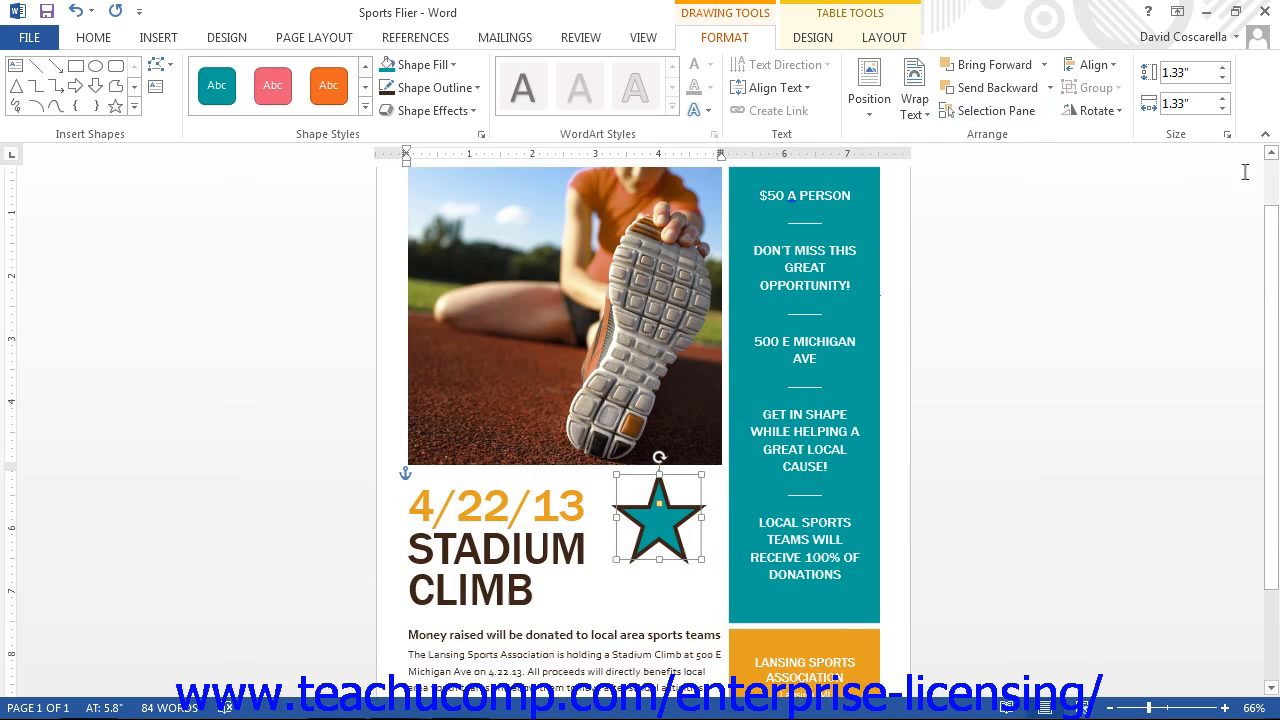
Examine the alignment and distribution commands and the rotate and flip options for the star without applying any.
{"action": "left_click", "coordinate": [1104, 74]}
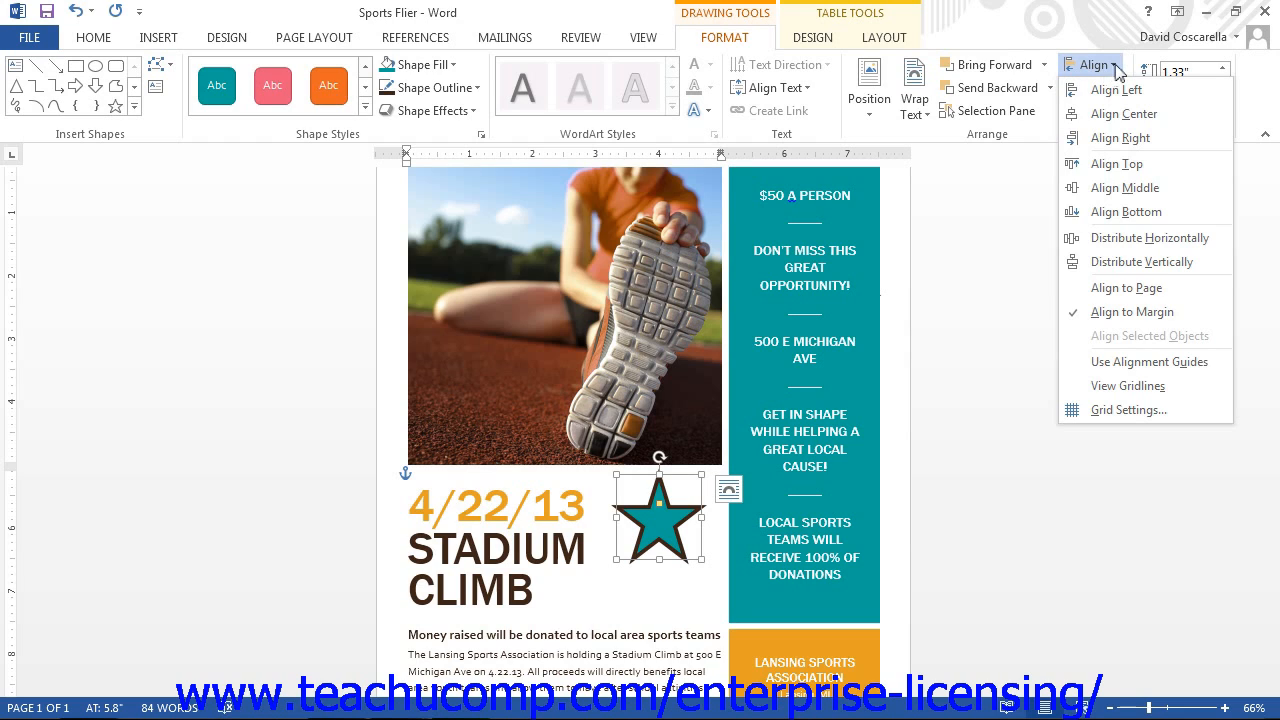
{"action": "left_click", "coordinate": [1115, 68]}
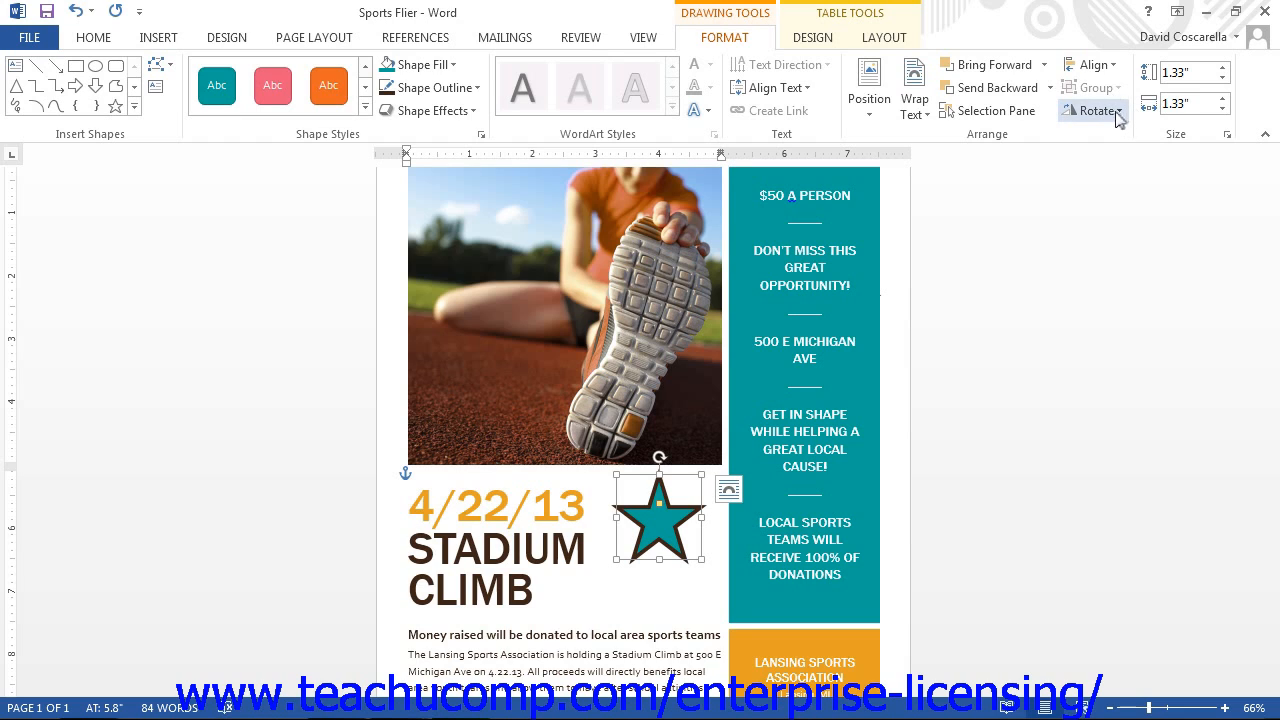
{"action": "left_click", "coordinate": [1118, 111]}
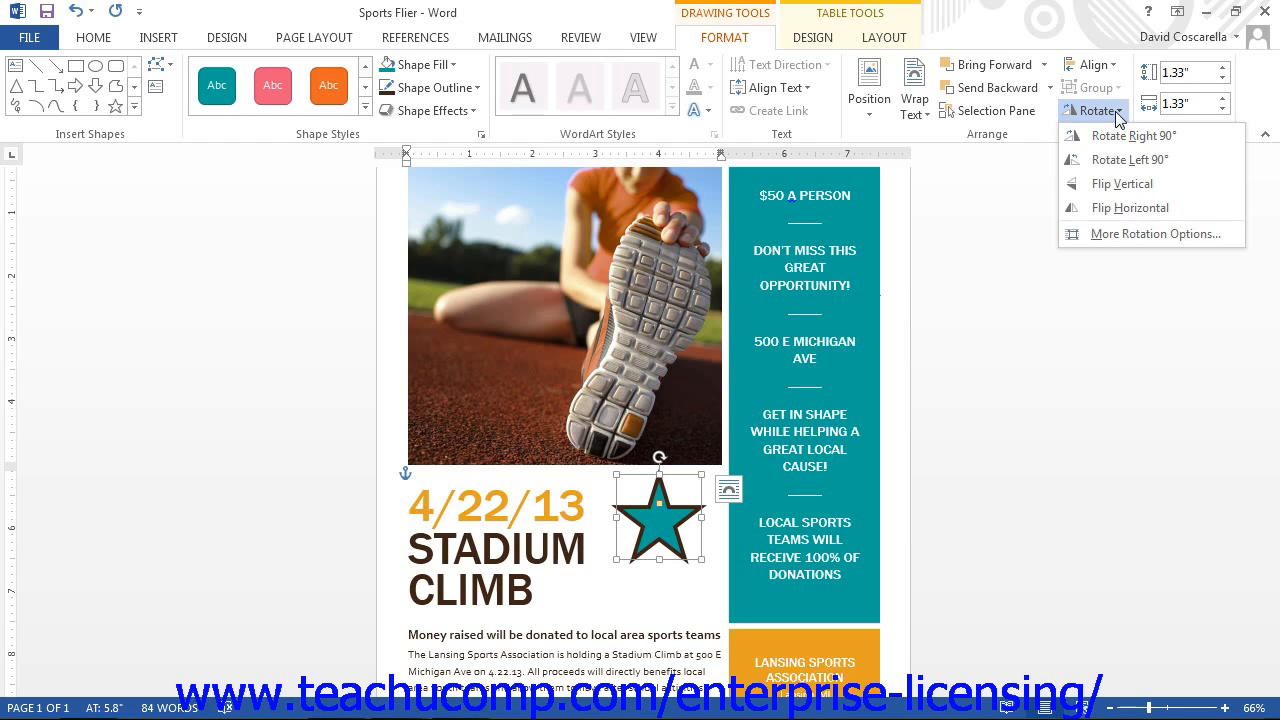
{"action": "left_click", "coordinate": [1118, 111]}
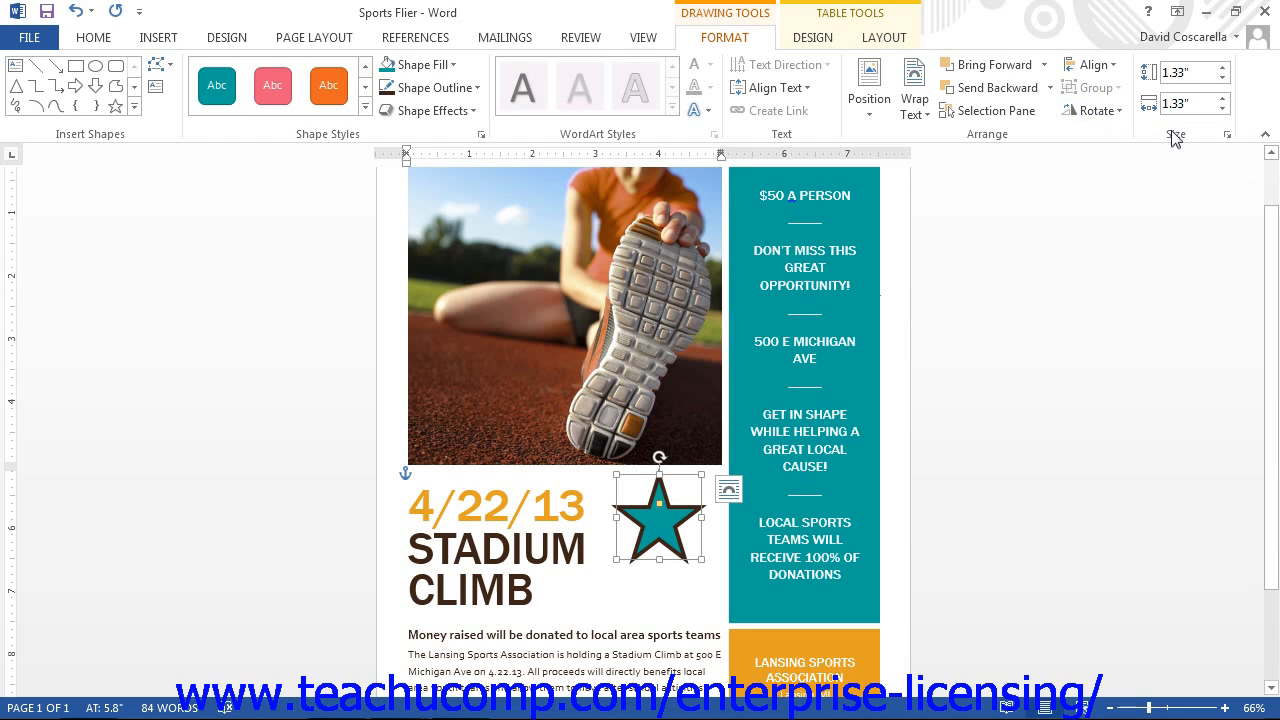